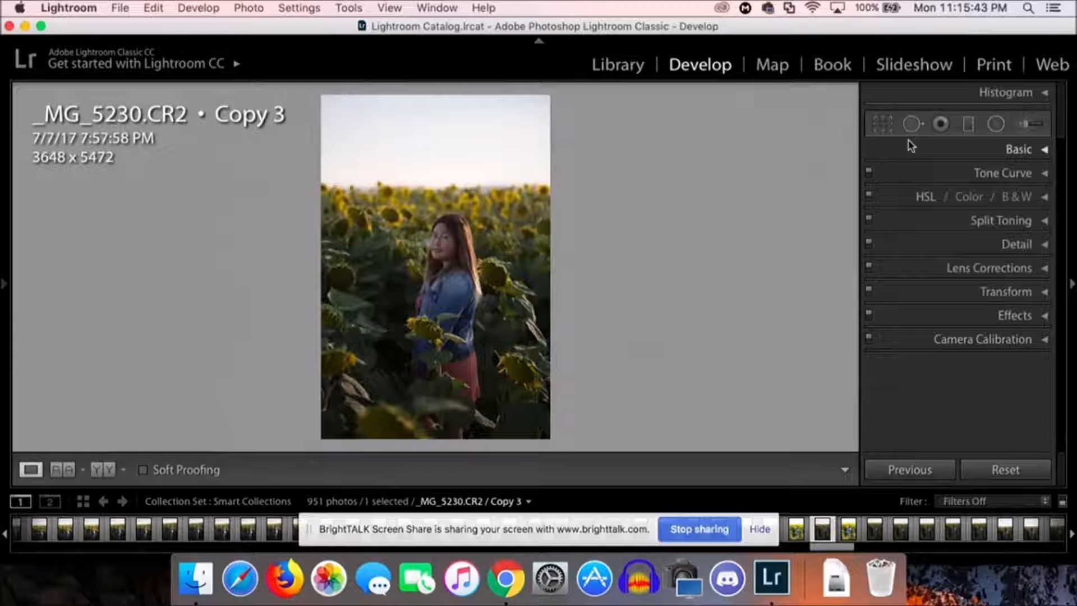
# Step: Preview the dated subfolders of the Desktop's EOSV1 folder as photo import sources, and leave without importing
pyautogui.click(627, 71)
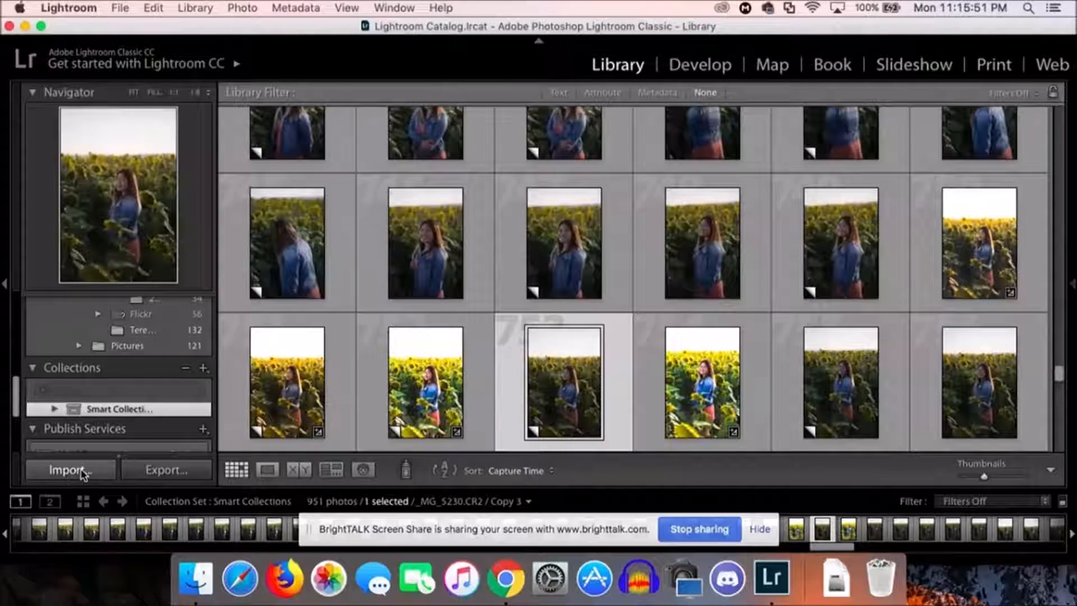
pyautogui.click(82, 471)
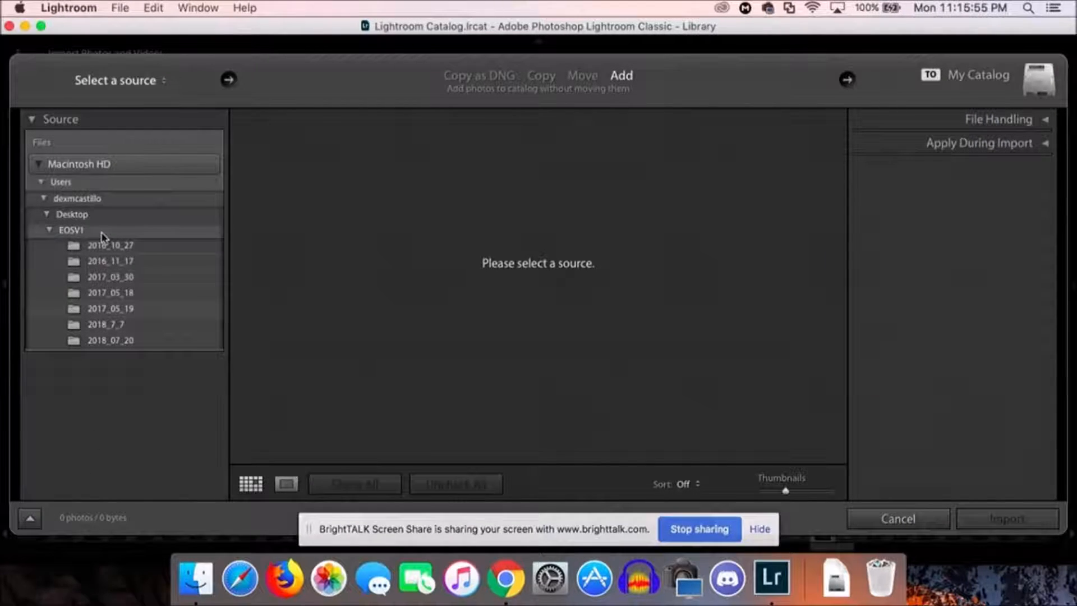
pyautogui.click(50, 231)
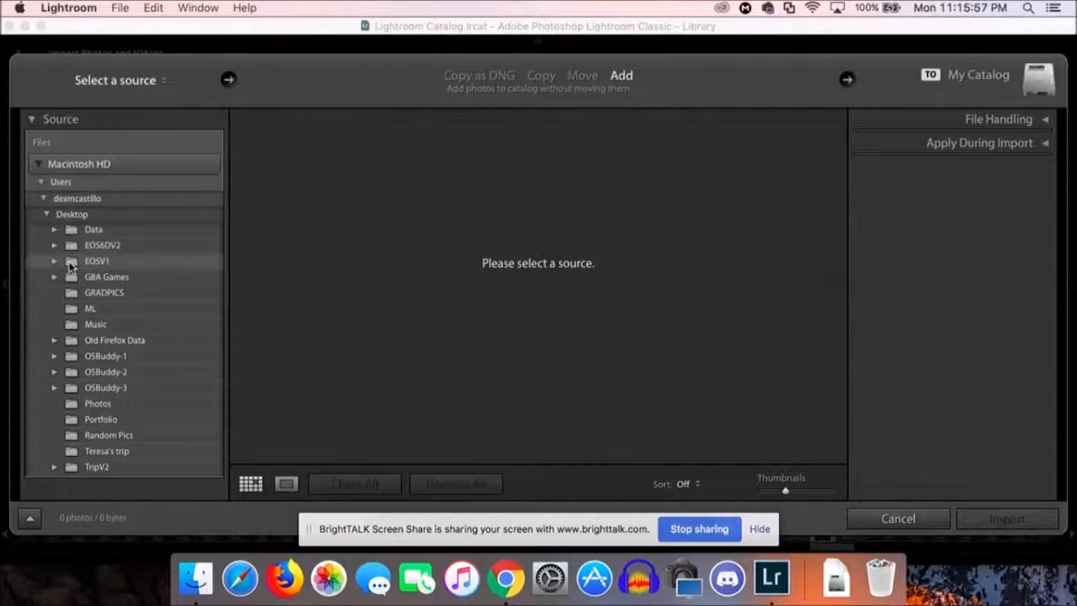
pyautogui.click(98, 263)
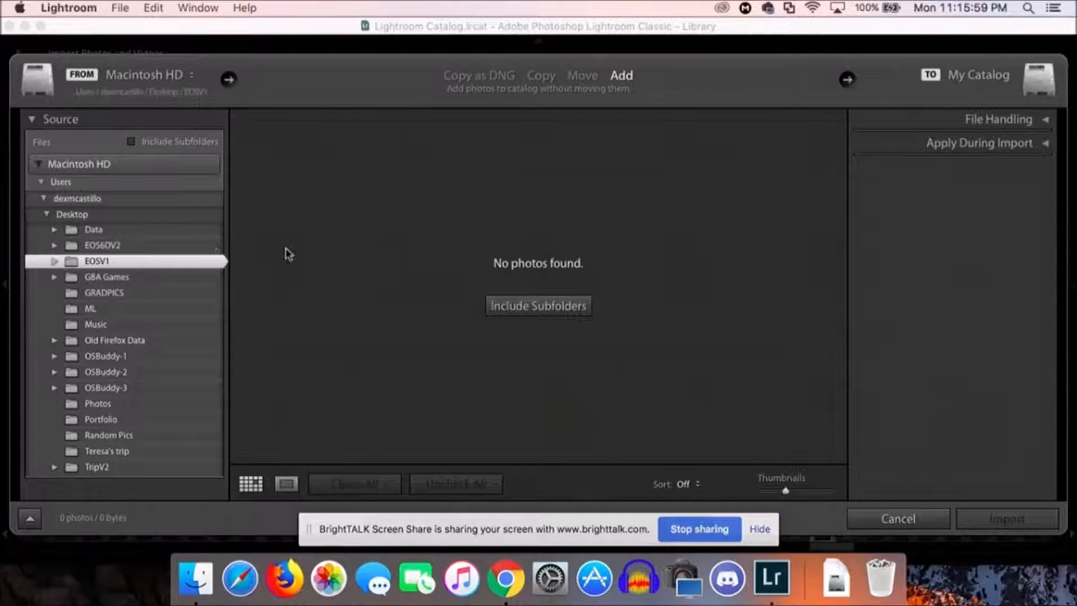
pyautogui.click(54, 262)
pyautogui.click(133, 292)
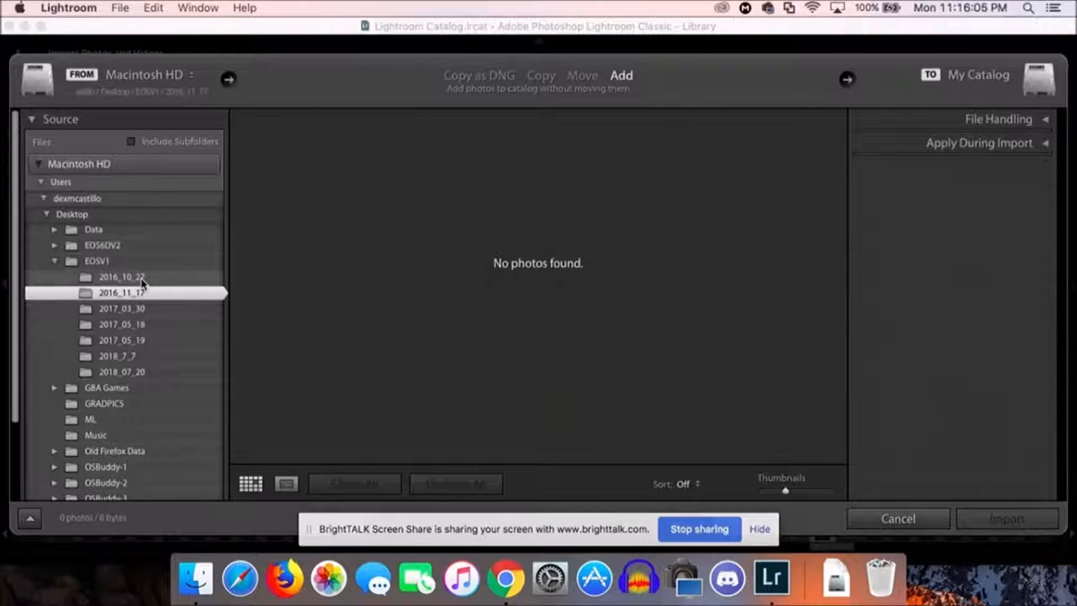
pyautogui.click(135, 277)
pyautogui.click(140, 310)
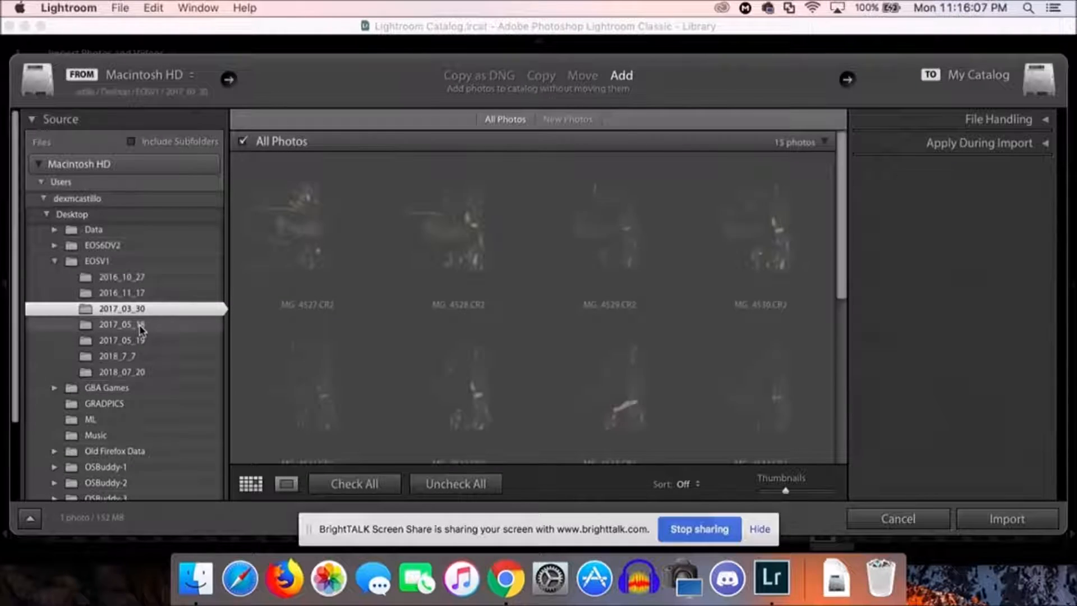
pyautogui.click(141, 326)
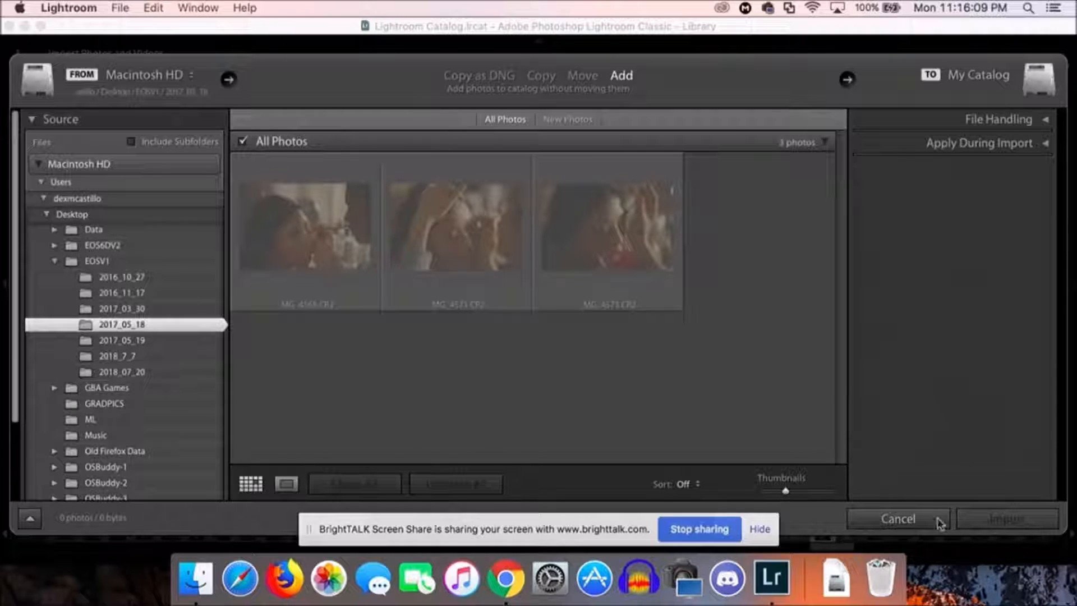
pyautogui.click(898, 519)
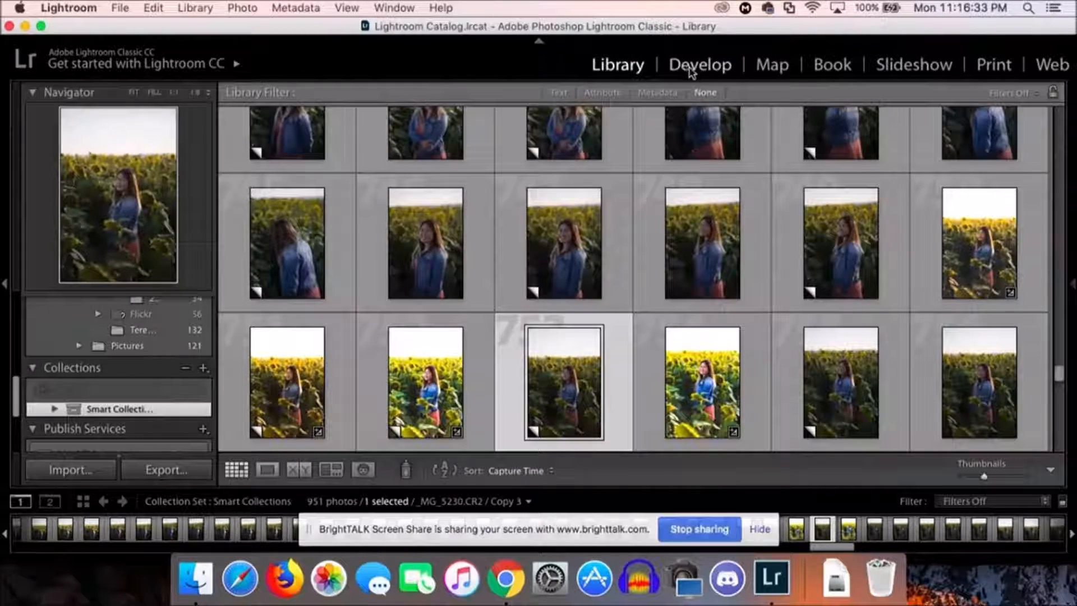
# Step: Open the selected sunflower portrait, _MG_5230.CR2 Copy 3, for editing in the Develop module
pyautogui.scroll(-2, 729, 258)
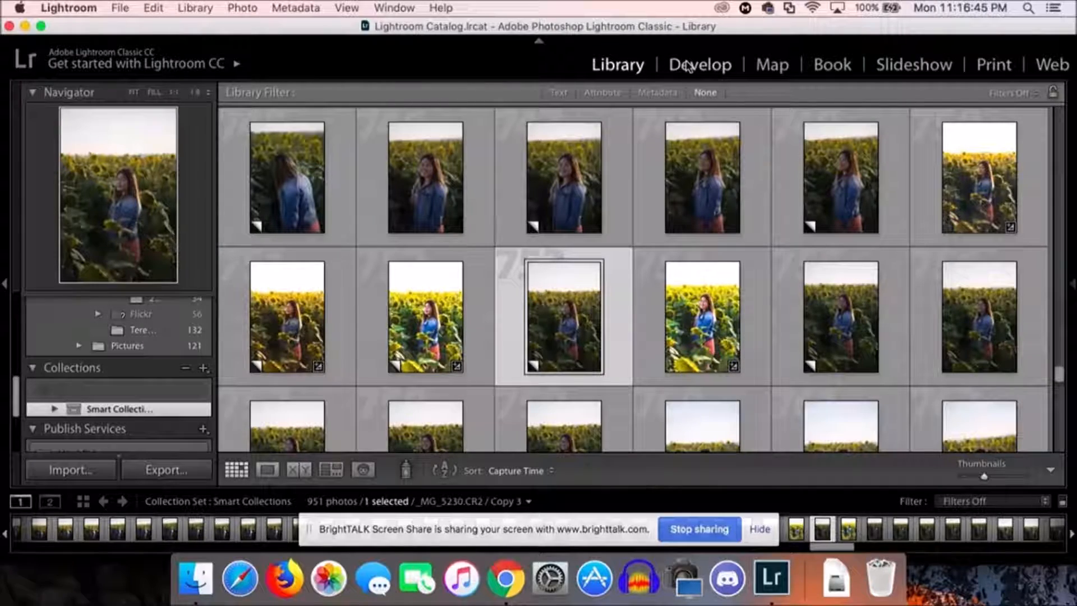
pyautogui.scroll(-2, 549, 359)
pyautogui.scroll(2, 549, 359)
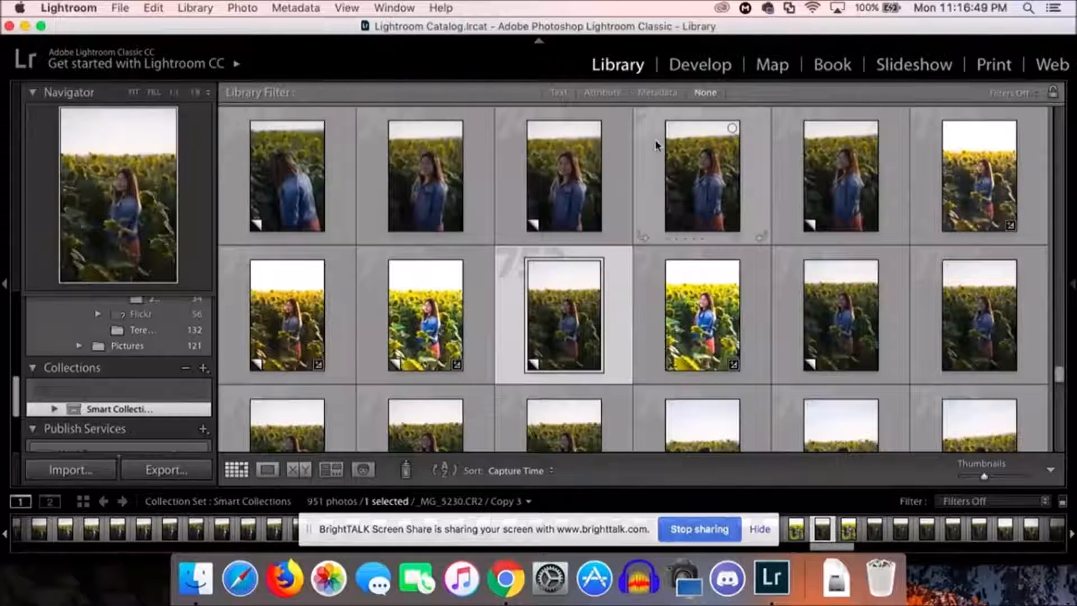
pyautogui.click(697, 66)
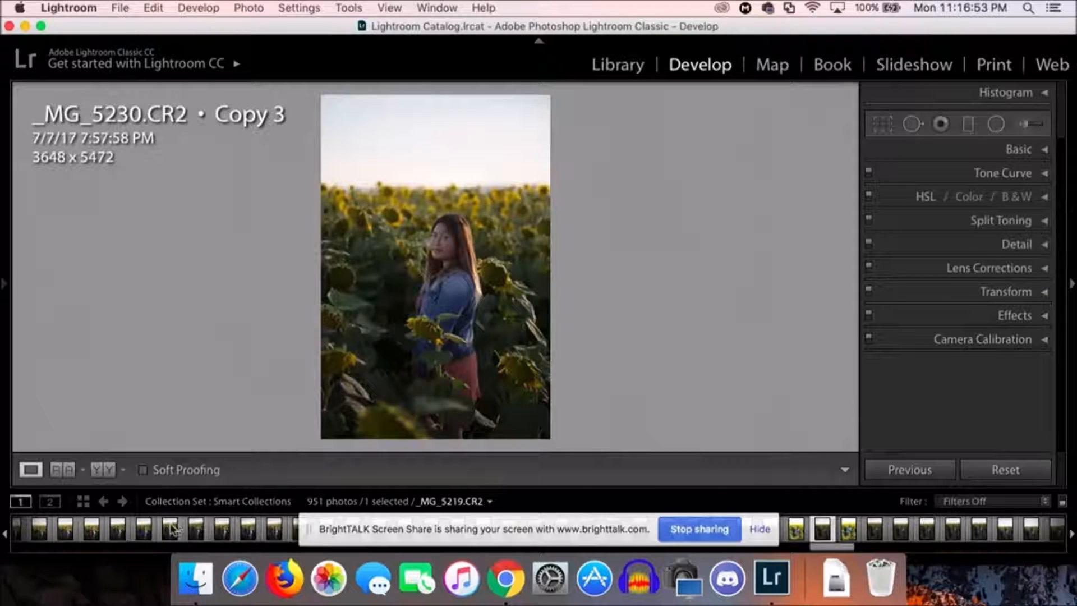
pyautogui.hscroll(1, 240, 541)
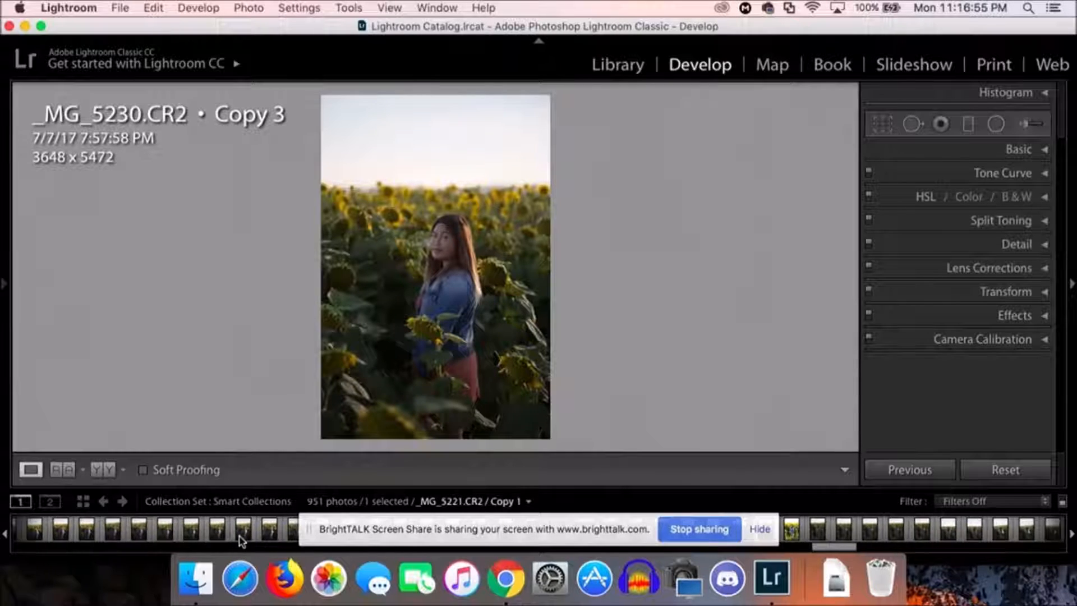
pyautogui.hscroll(-1, 240, 540)
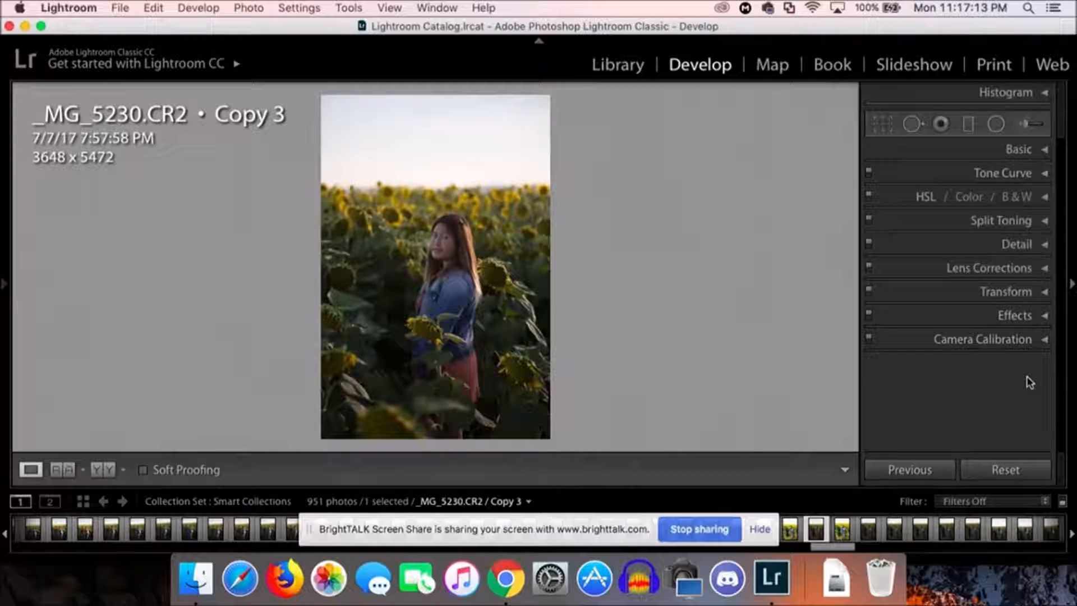
# Step: Enable lens profile corrections for the photo, comparing the image with the correction off and on
pyautogui.click(1045, 269)
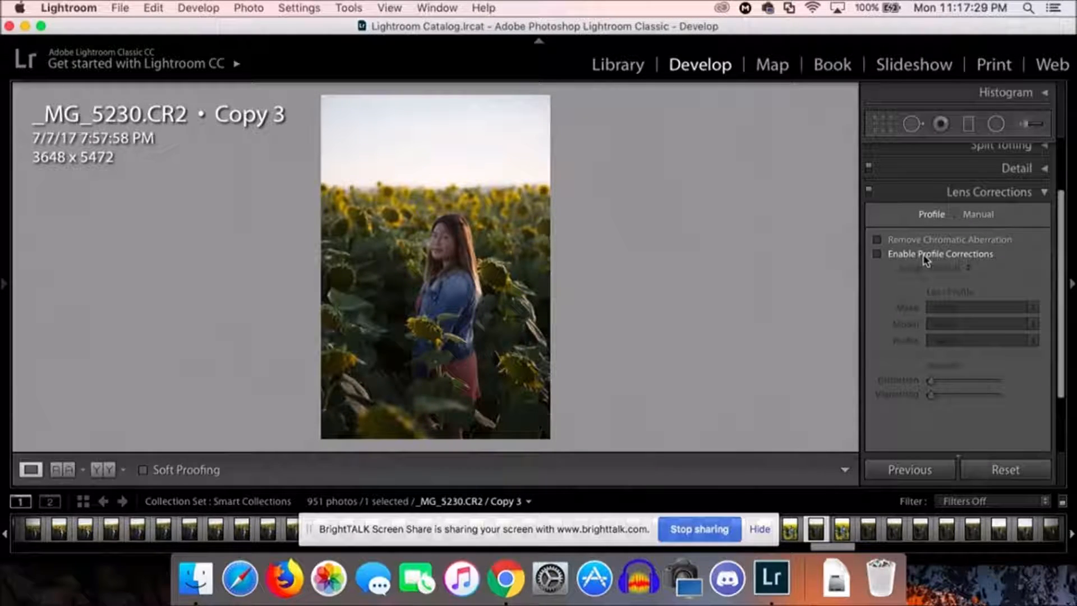
pyautogui.click(876, 255)
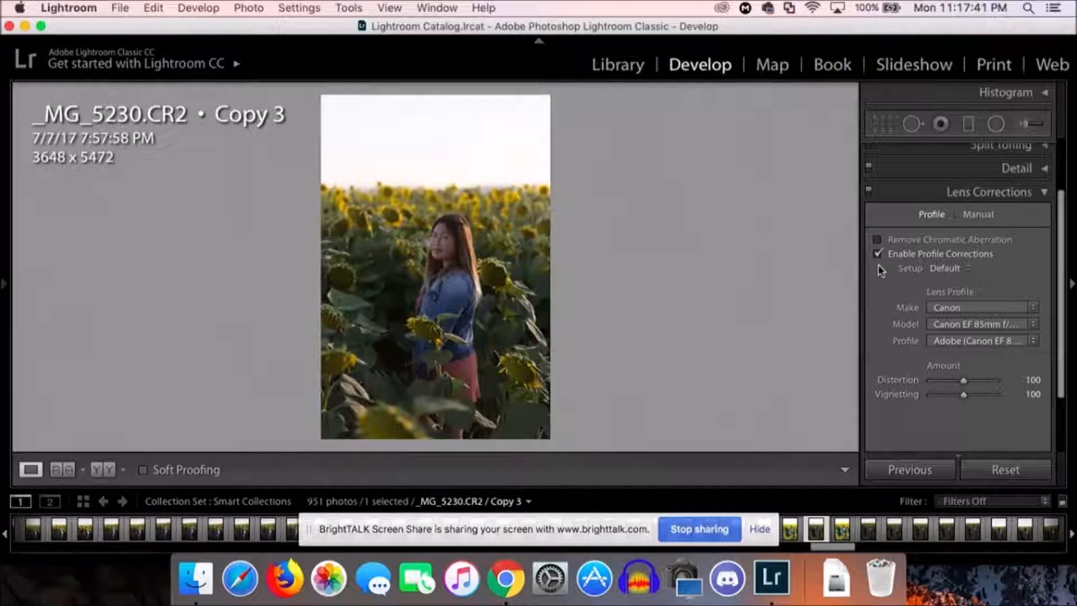
pyautogui.click(879, 254)
pyautogui.click(878, 255)
pyautogui.click(1044, 192)
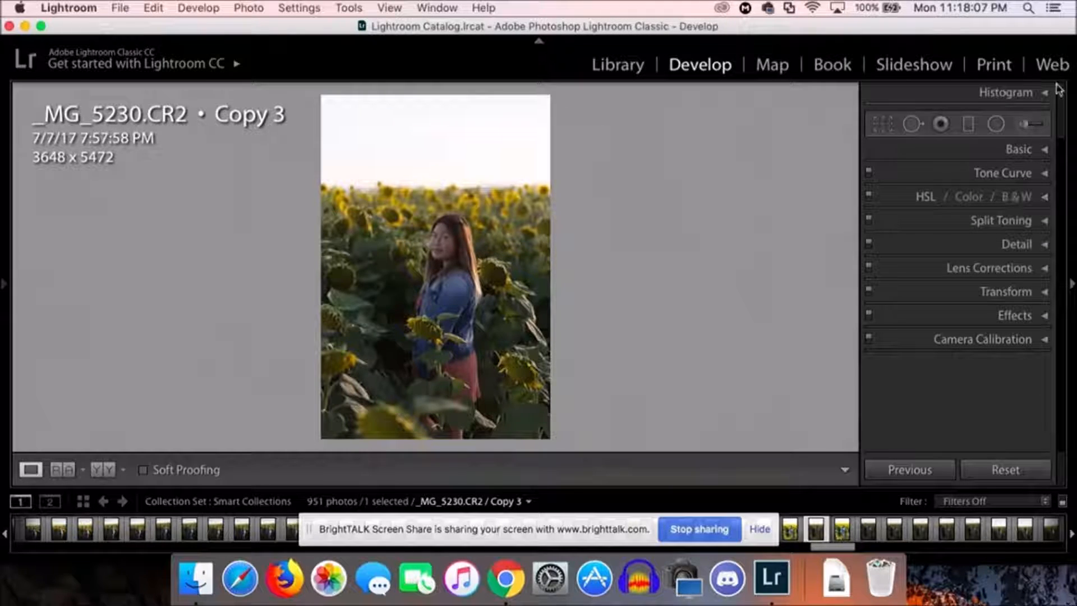
# Step: Warm the photo's white balance by setting the temperature to 7,960
pyautogui.click(1045, 151)
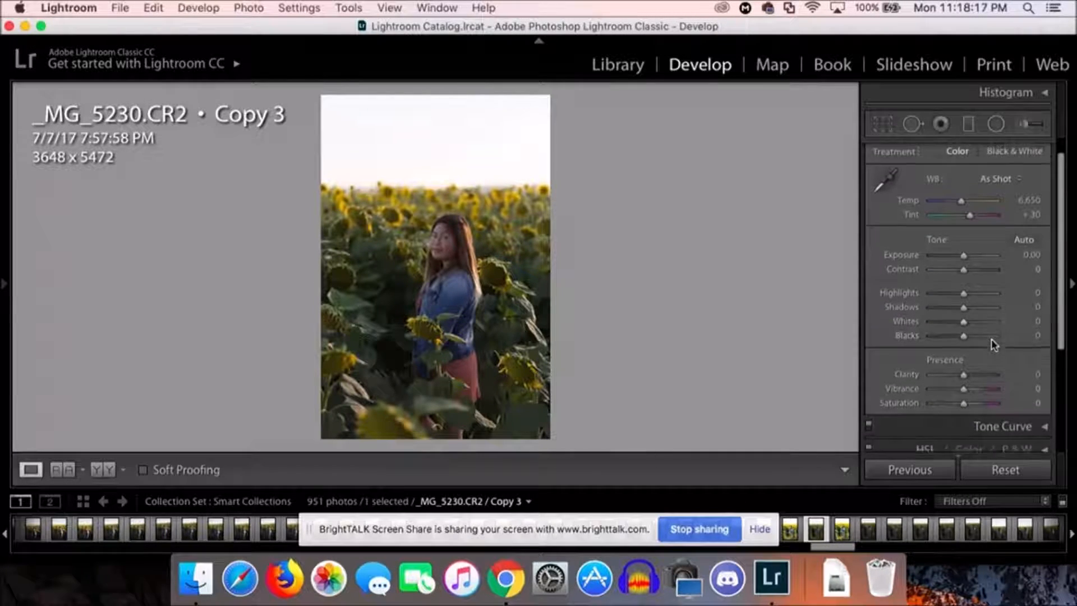
pyautogui.moveTo(963, 220); pyautogui.dragTo(985, 229)
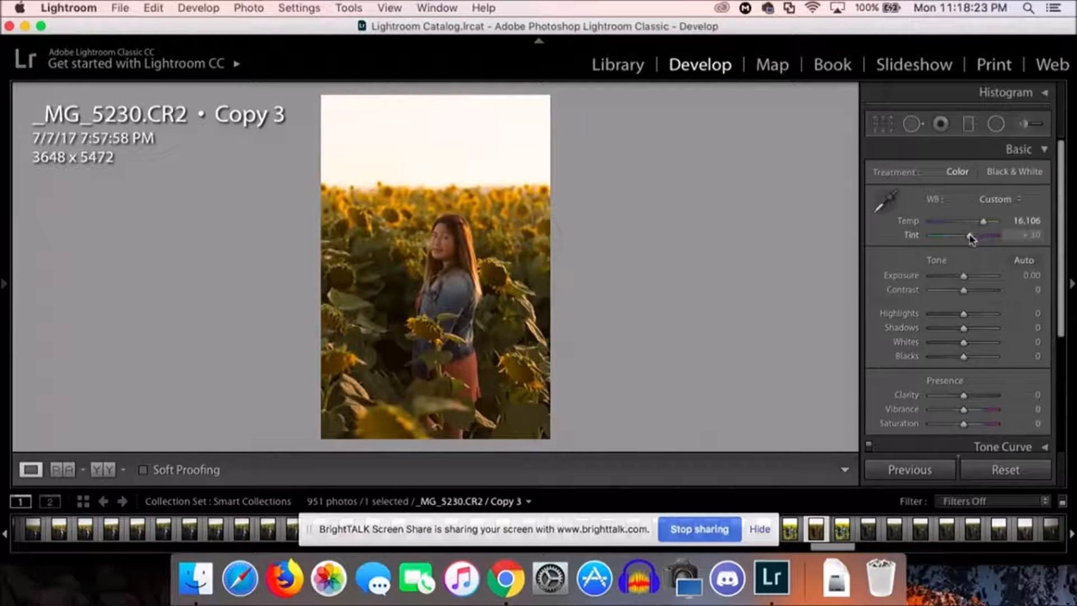
pyautogui.scroll(-3, 970, 279)
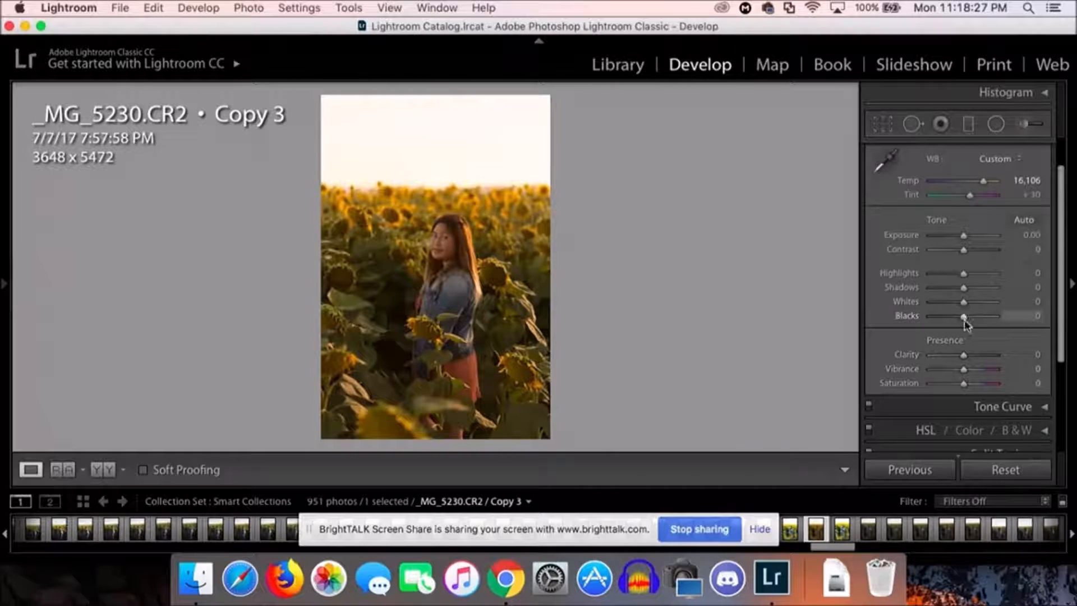
pyautogui.scroll(-2, 977, 354)
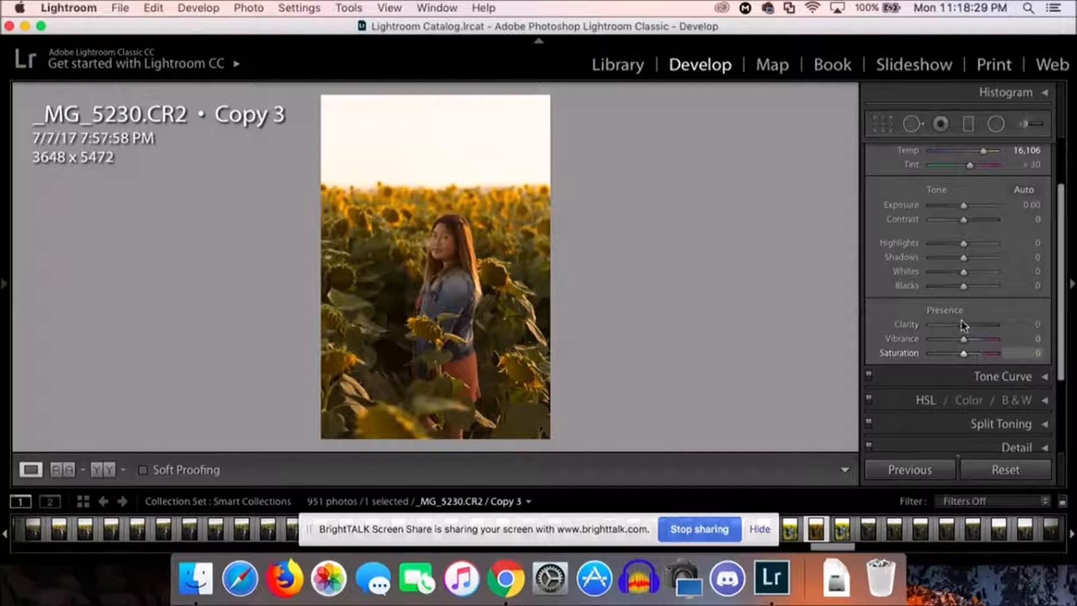
pyautogui.scroll(4, 980, 319)
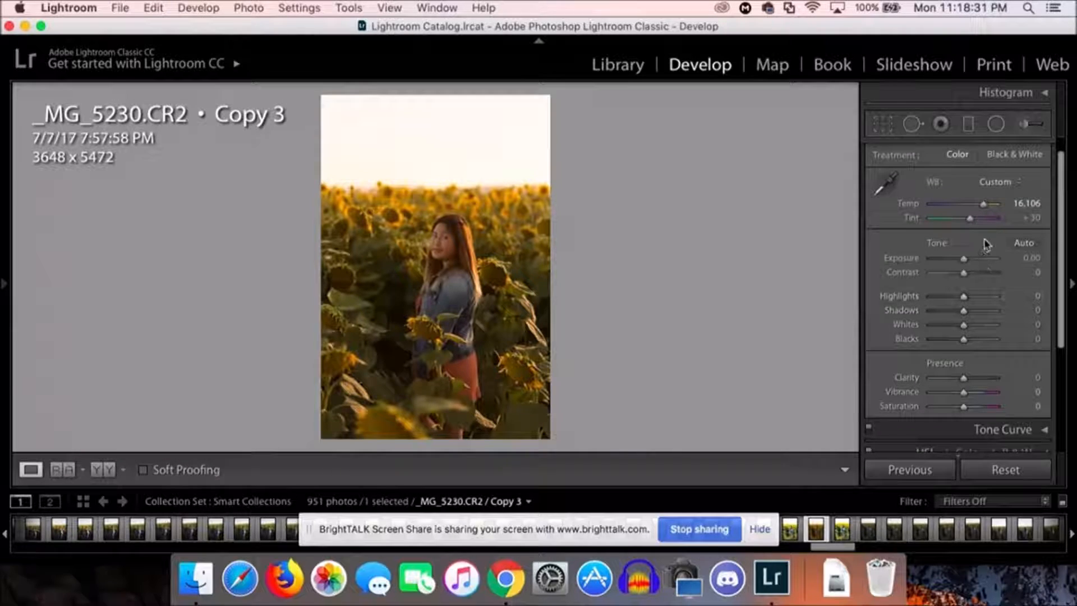
pyautogui.moveTo(983, 204); pyautogui.dragTo(972, 213)
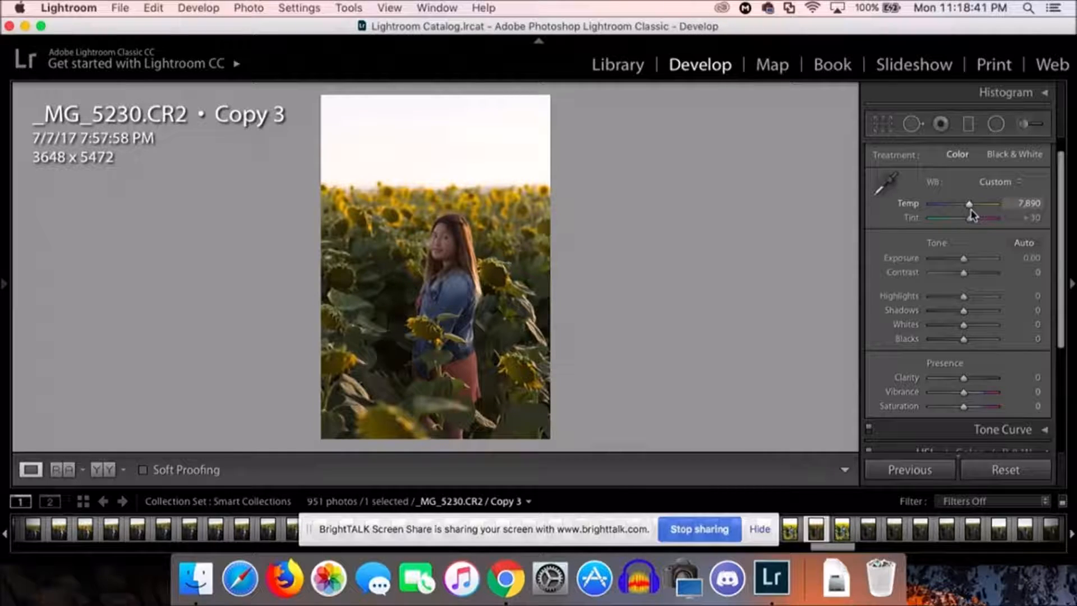
pyautogui.moveTo(972, 211); pyautogui.dragTo(971, 211)
pyautogui.scroll(-2, 978, 365)
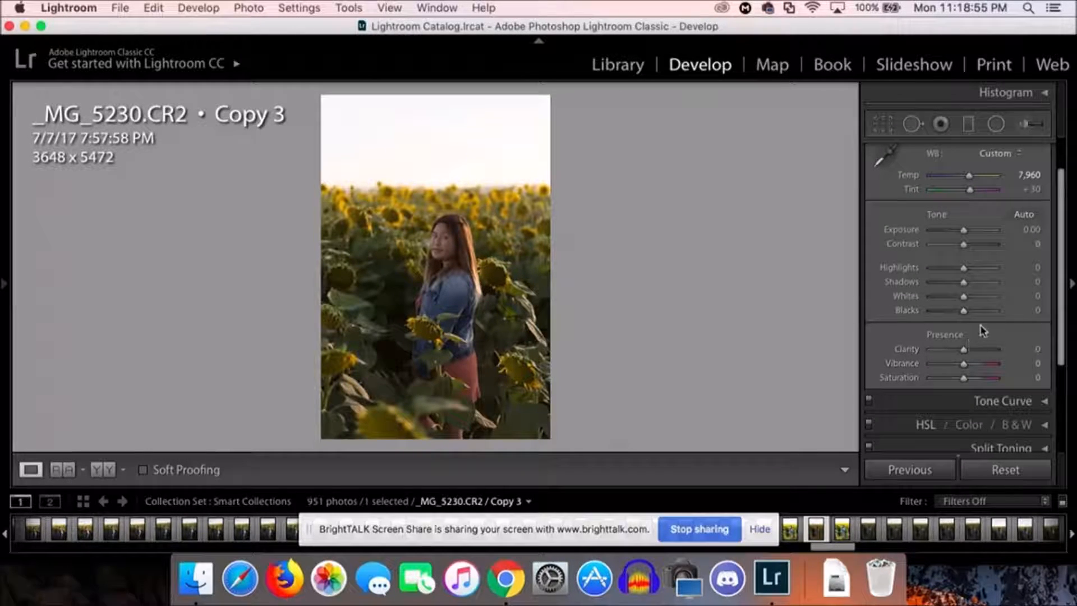
pyautogui.scroll(2, 1004, 154)
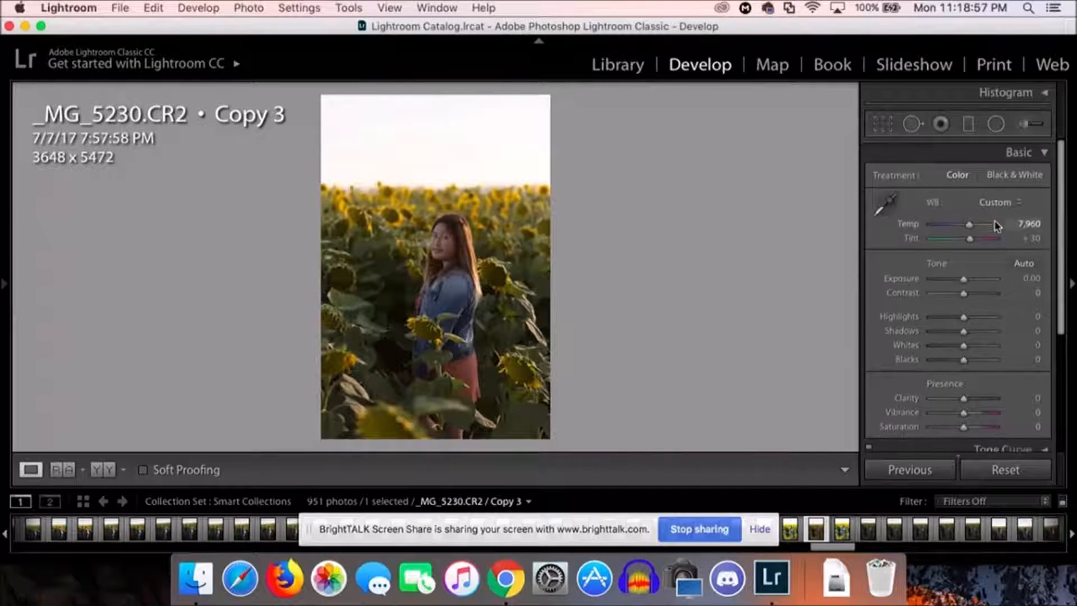
pyautogui.click(1043, 150)
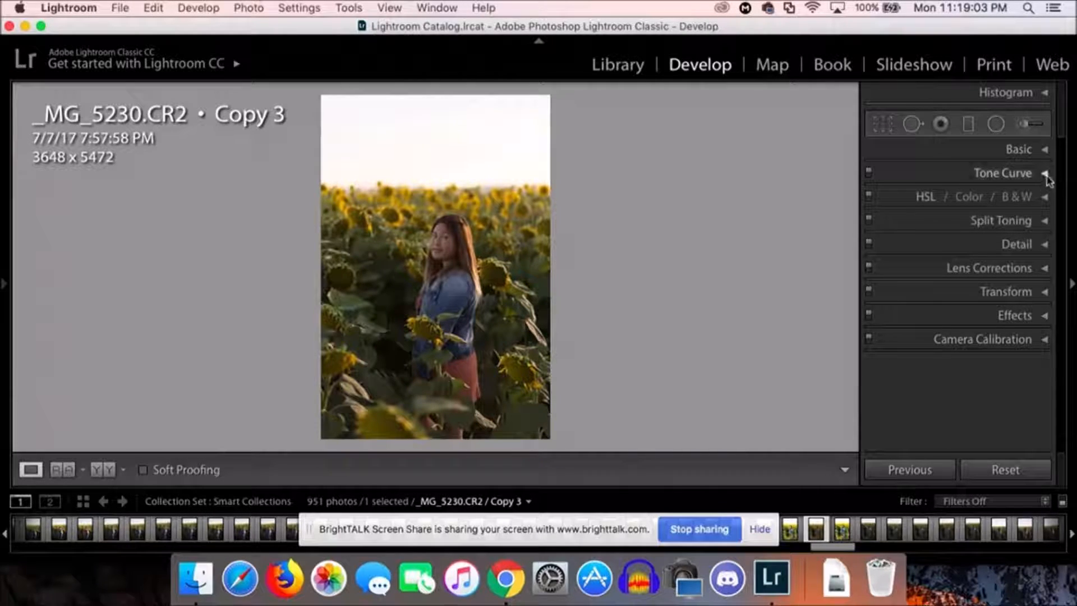
# Step: Shape the RGB tone curve into an S-curve, with one point raised in the highlights and one lowered in the shadows
pyautogui.click(1044, 175)
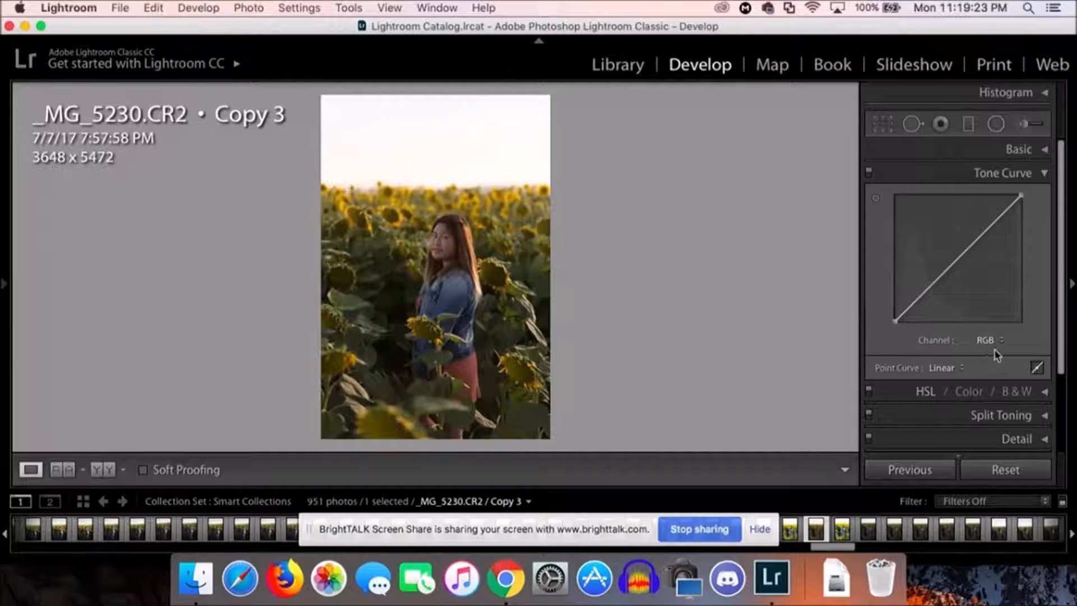
pyautogui.click(993, 224)
pyautogui.moveTo(992, 224); pyautogui.dragTo(990, 212)
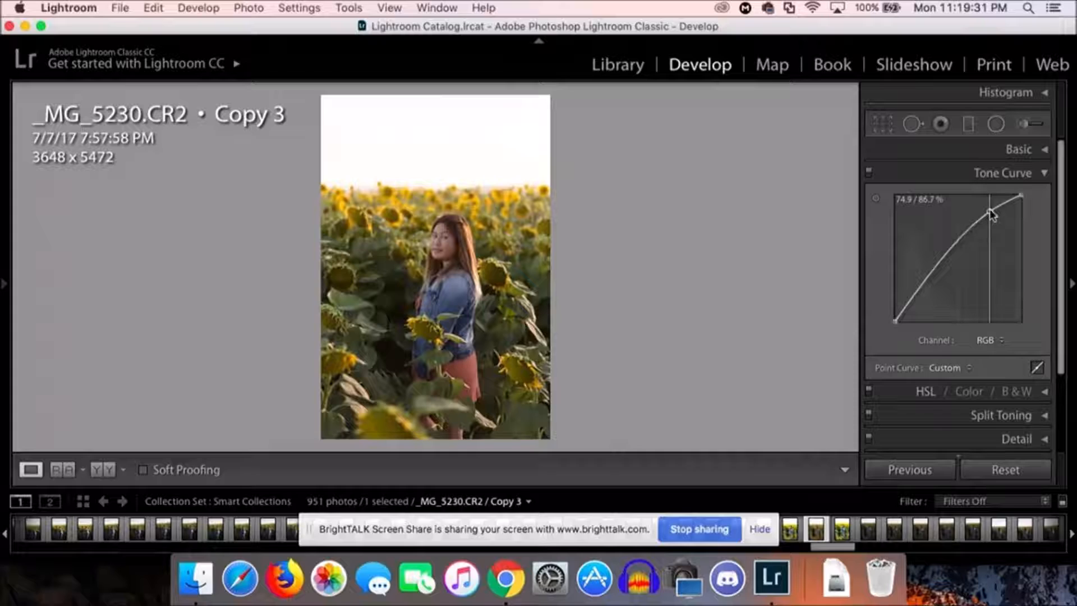
pyautogui.click(924, 282)
pyautogui.moveTo(926, 286); pyautogui.dragTo(931, 295)
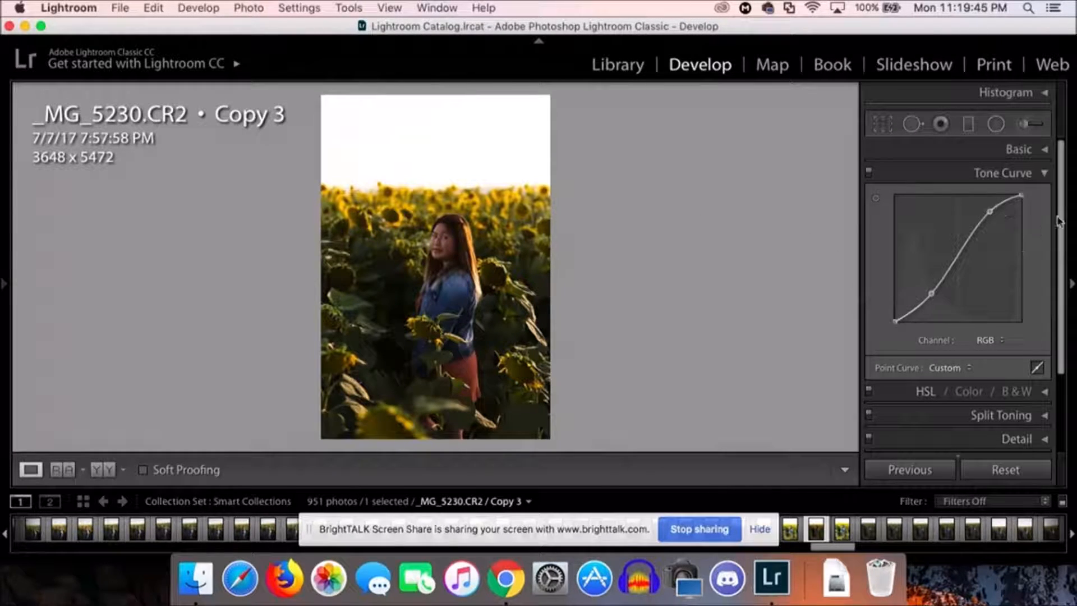
pyautogui.click(1043, 174)
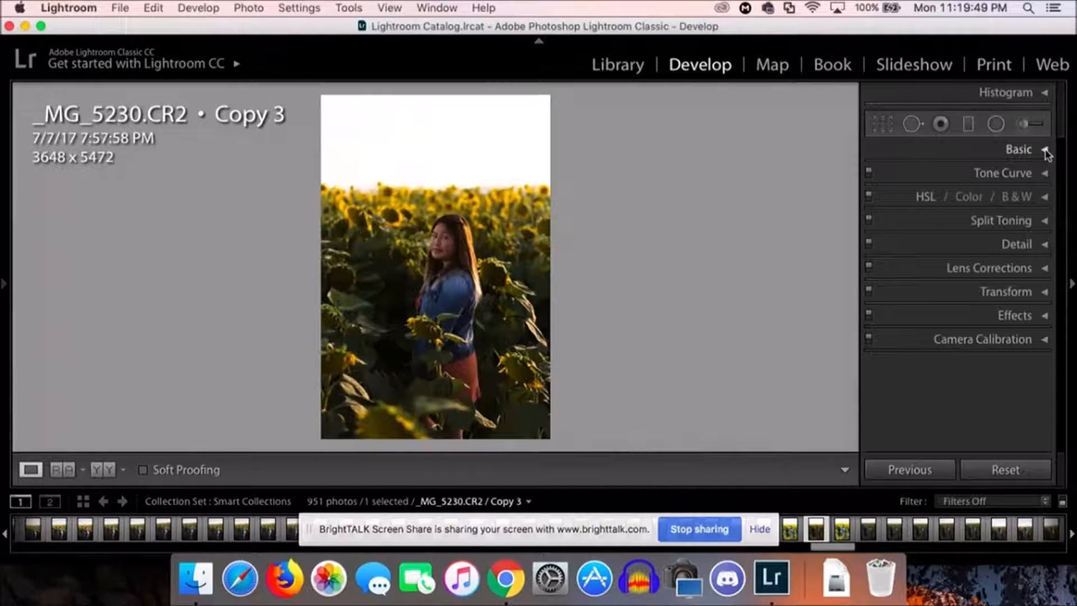
# Step: Set the basic tone adjustments to Highlights +100, Whites +100, Blacks +100 and Shadows +11
pyautogui.click(1045, 150)
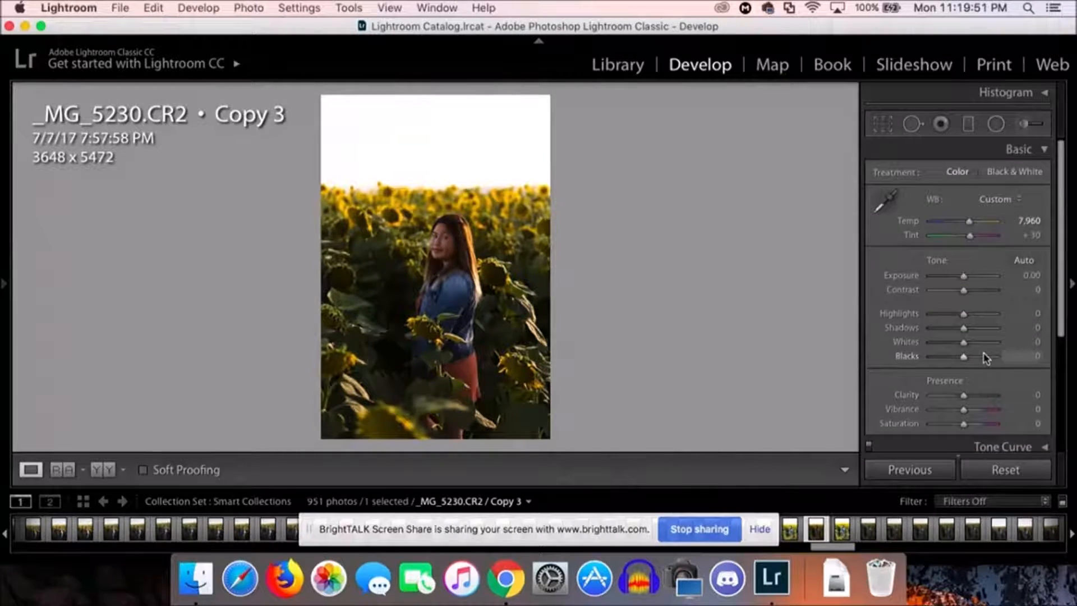
pyautogui.scroll(-1, 973, 323)
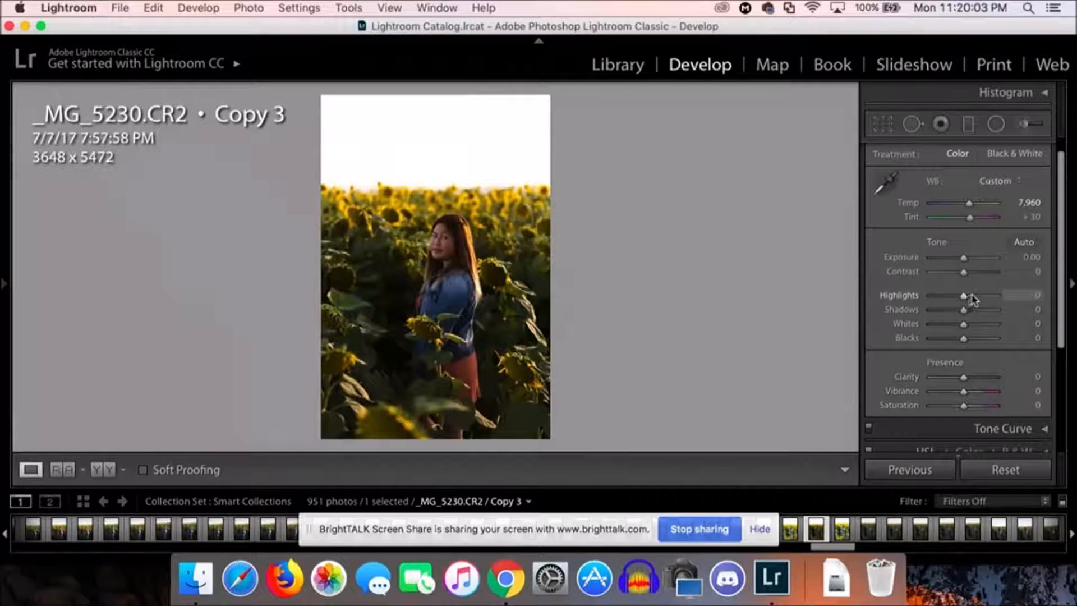
pyautogui.moveTo(968, 295); pyautogui.dragTo(1010, 295)
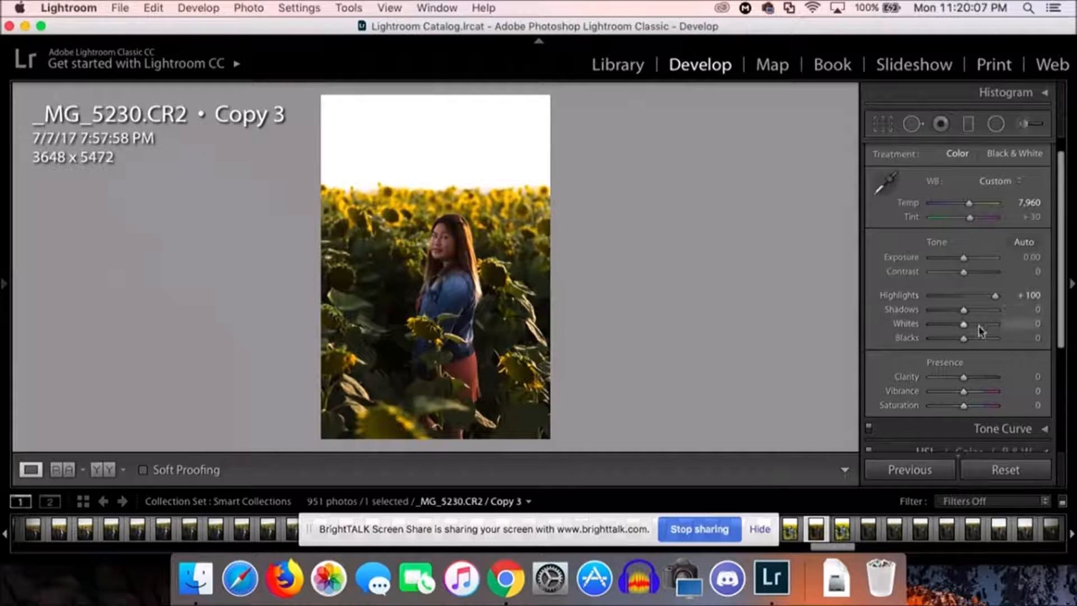
pyautogui.moveTo(969, 327); pyautogui.dragTo(1008, 340)
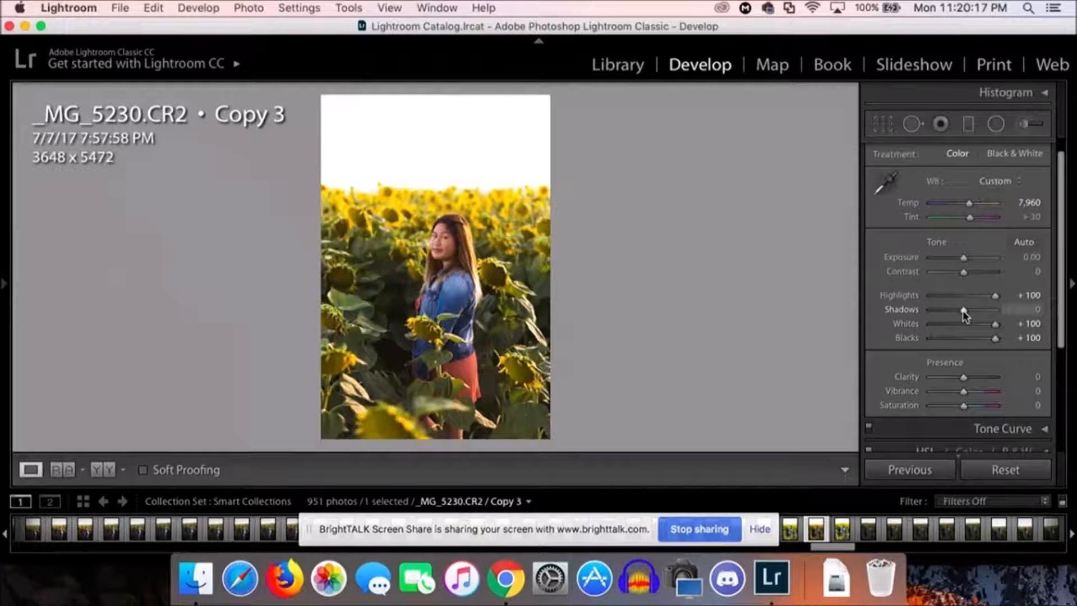
pyautogui.moveTo(966, 315); pyautogui.dragTo(969, 317)
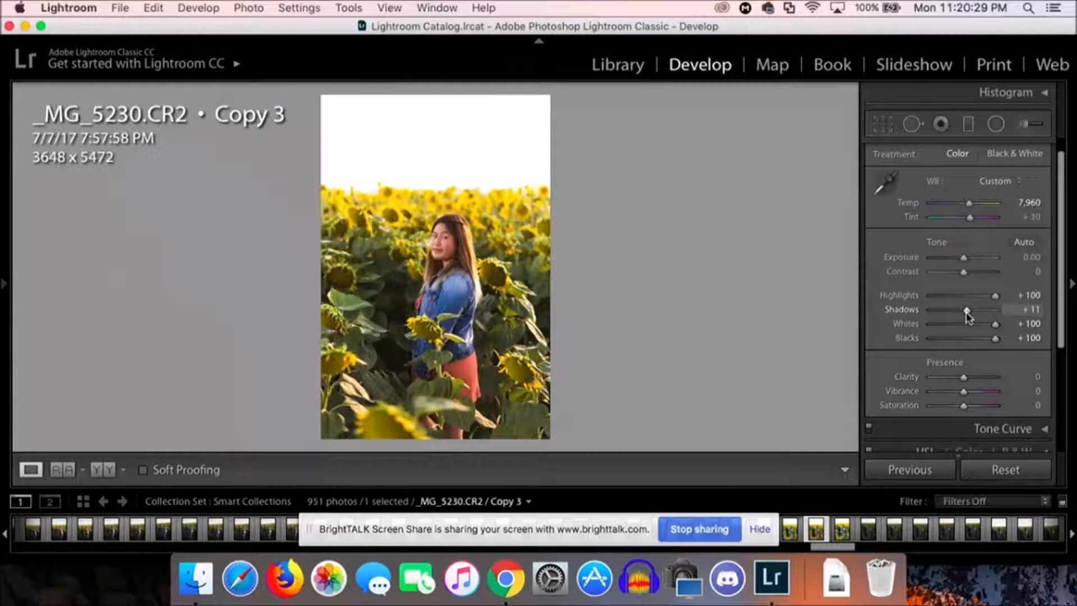
pyautogui.scroll(2, 1034, 223)
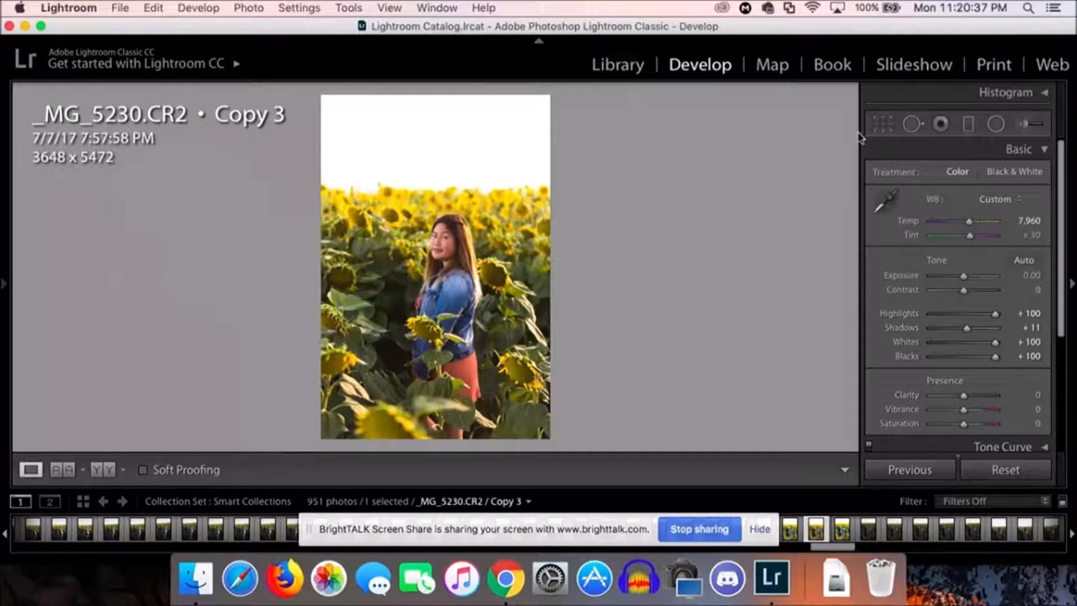
# Step: Boost the HSL saturation of the sunflower field colours, setting Yellow to +55 and Green to +30
pyautogui.click(1045, 150)
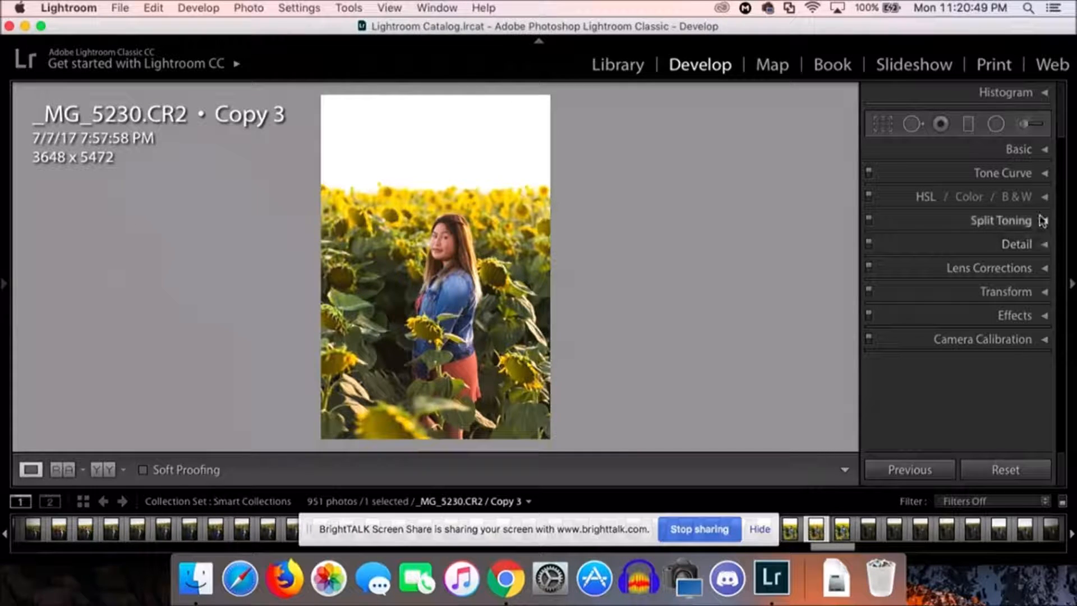
pyautogui.click(1045, 196)
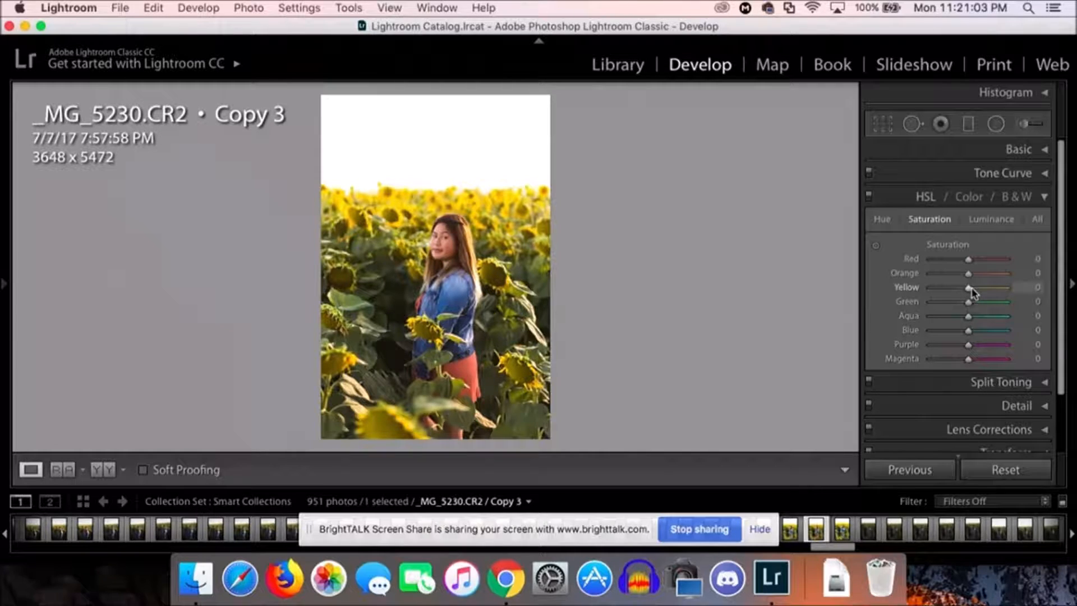
pyautogui.moveTo(970, 288); pyautogui.dragTo(991, 290)
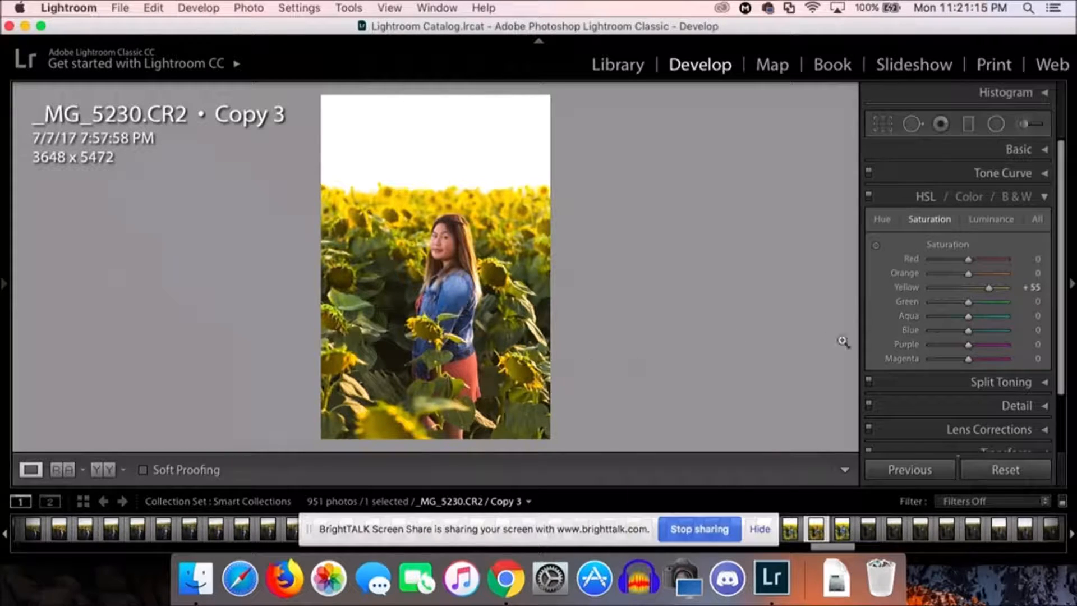
pyautogui.moveTo(967, 303); pyautogui.dragTo(979, 306)
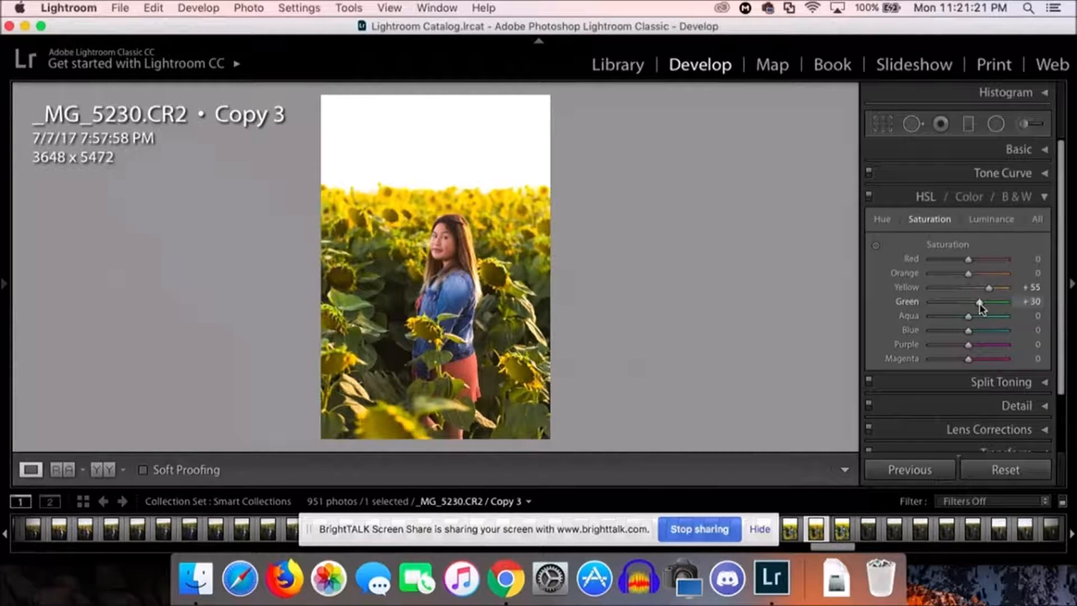
pyautogui.scroll(-2, 1013, 363)
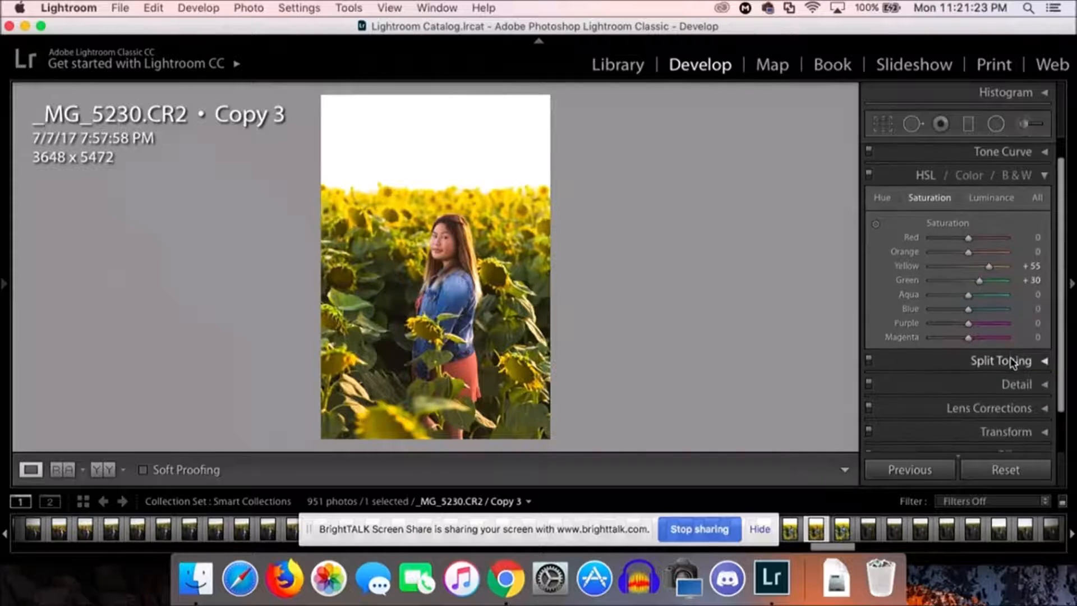
pyautogui.click(1044, 177)
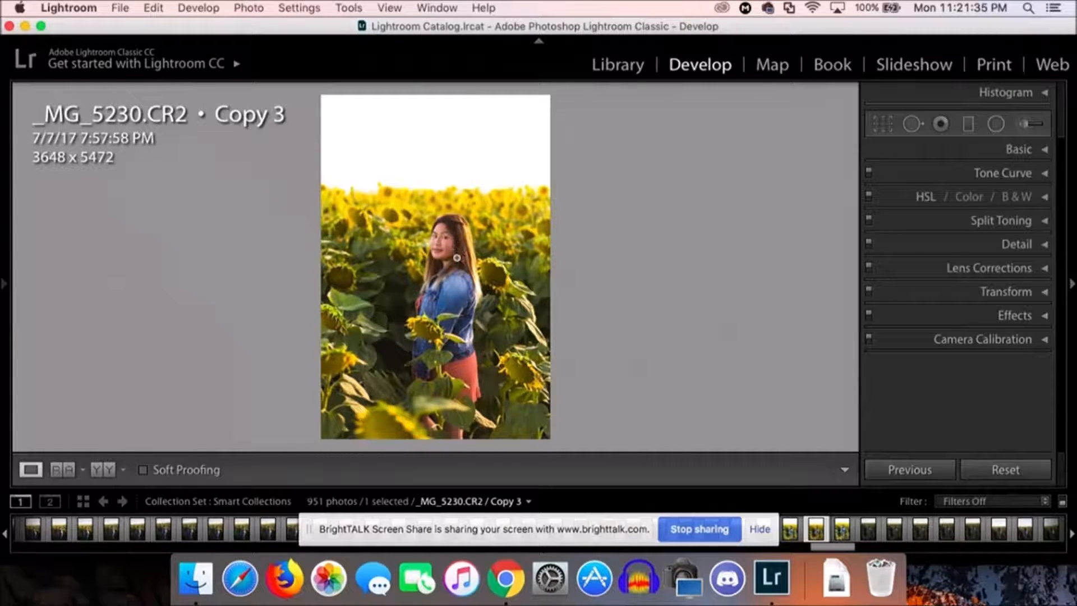
# Step: Compare the edited photo with the original by resetting all adjustments and undoing the reset, twice
pyautogui.click(412, 249)
pyautogui.click(405, 250)
pyautogui.click(1008, 471)
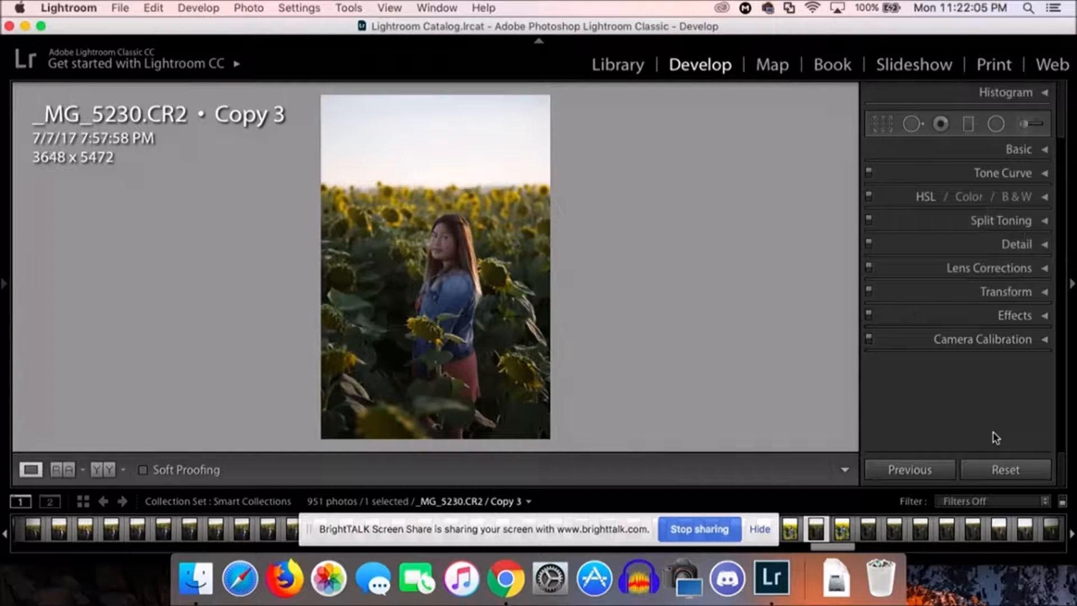
pyautogui.press('super+z')
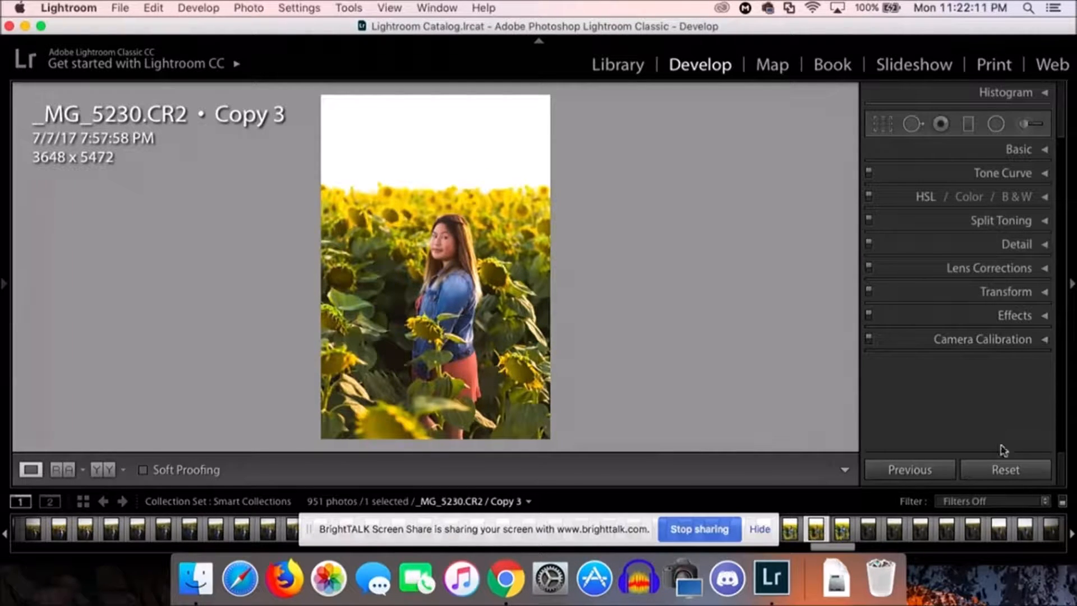
pyautogui.click(1008, 474)
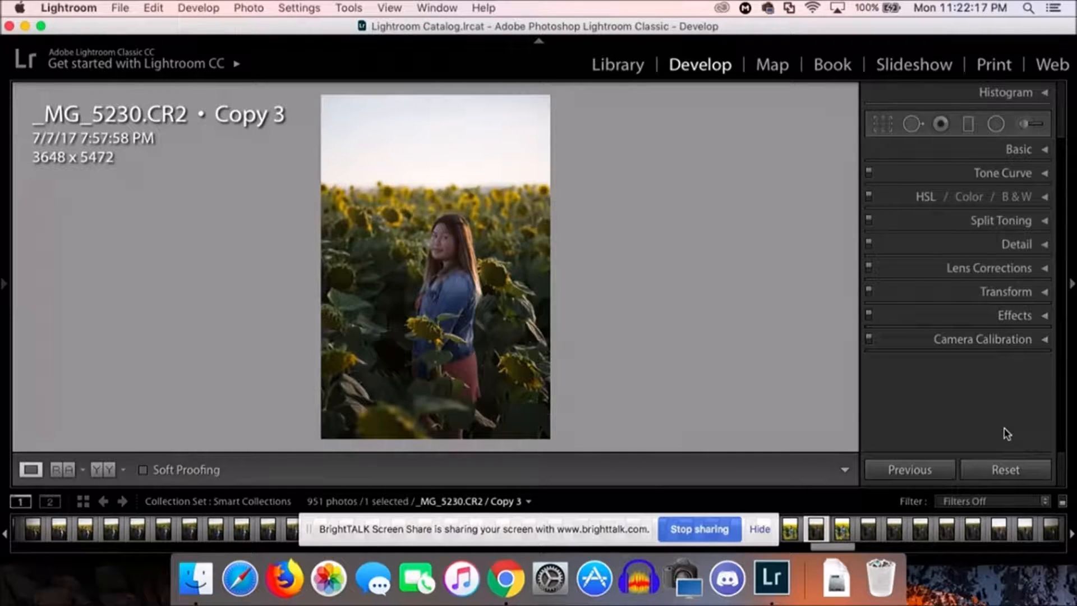
pyautogui.press('super+z')
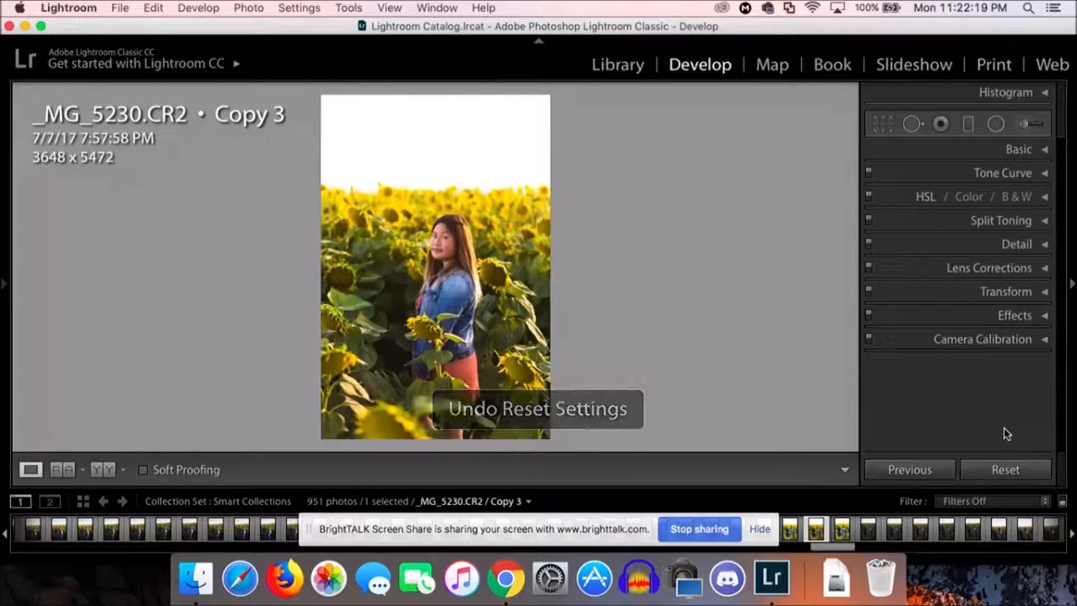
# Step: Set the sharpening Masking to 10 in the photo's detail adjustments
pyautogui.click(1044, 244)
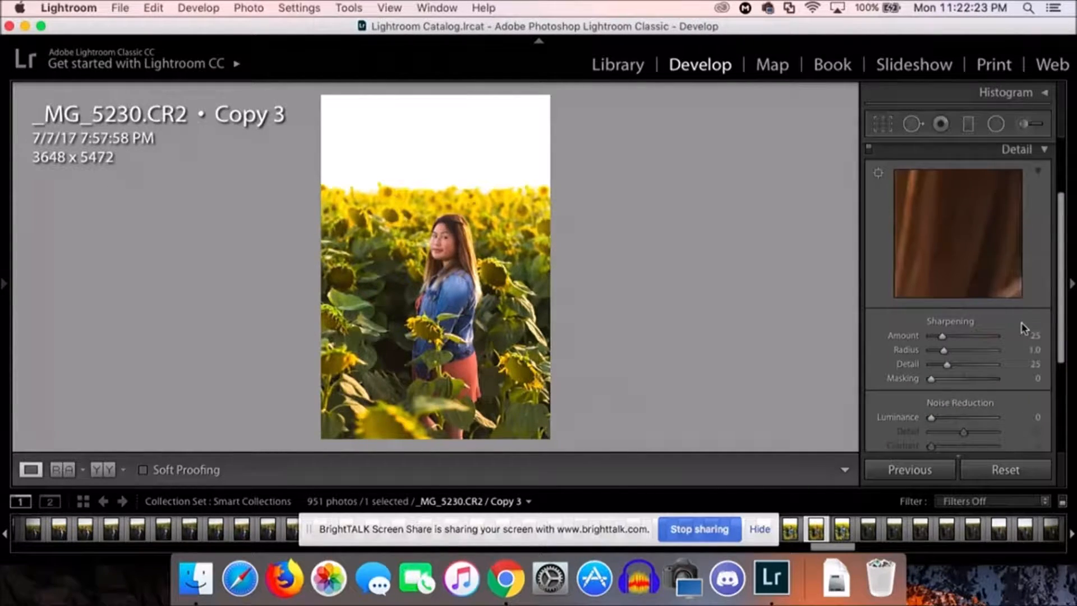
pyautogui.scroll(-2, 1022, 328)
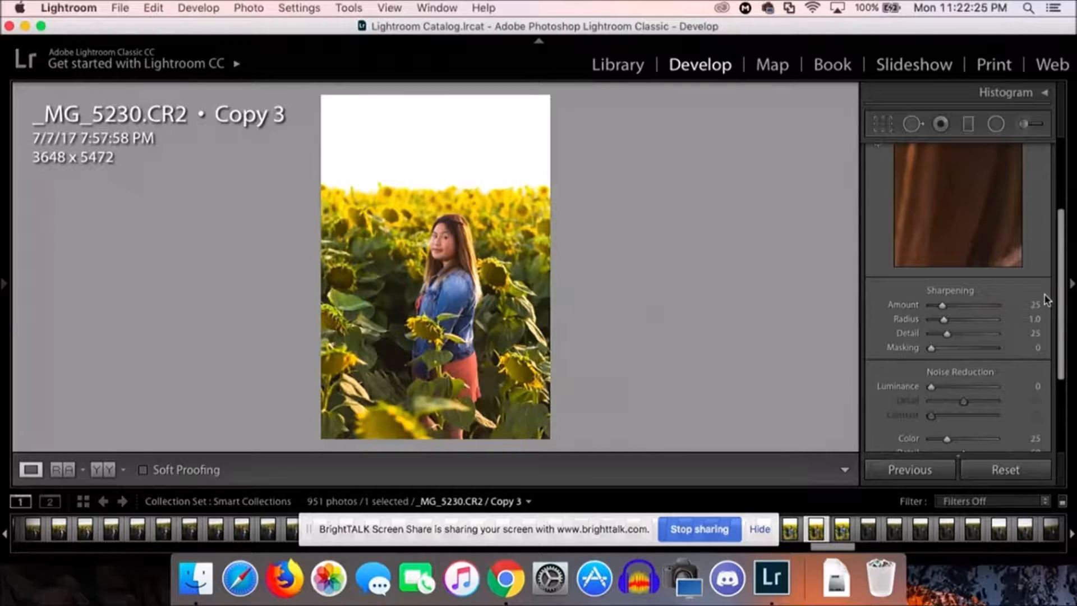
pyautogui.scroll(1, 1044, 300)
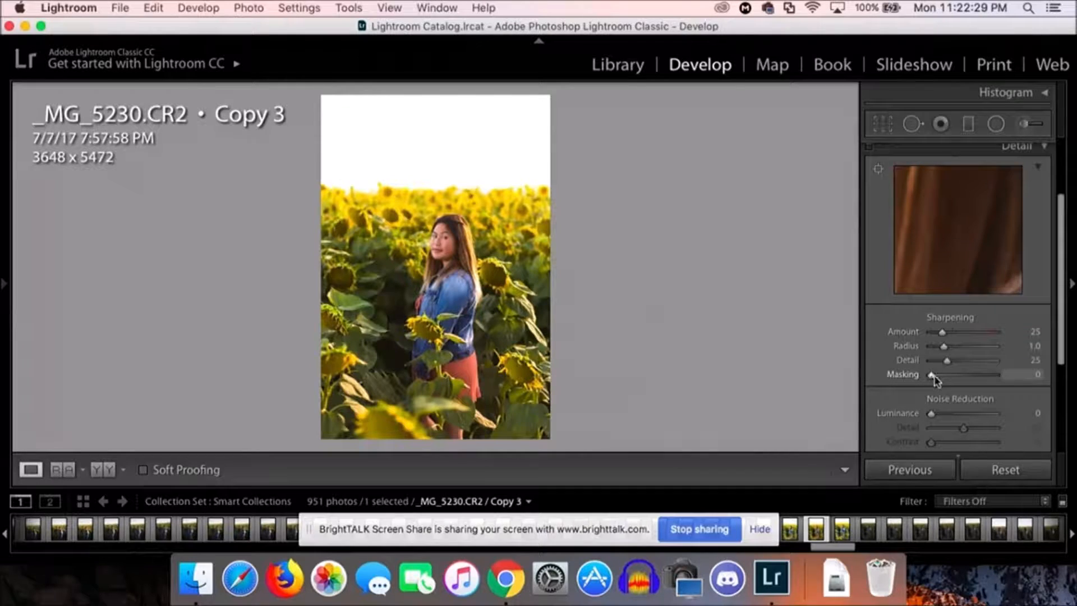
pyautogui.scroll(-2, 948, 382)
pyautogui.scroll(1, 946, 380)
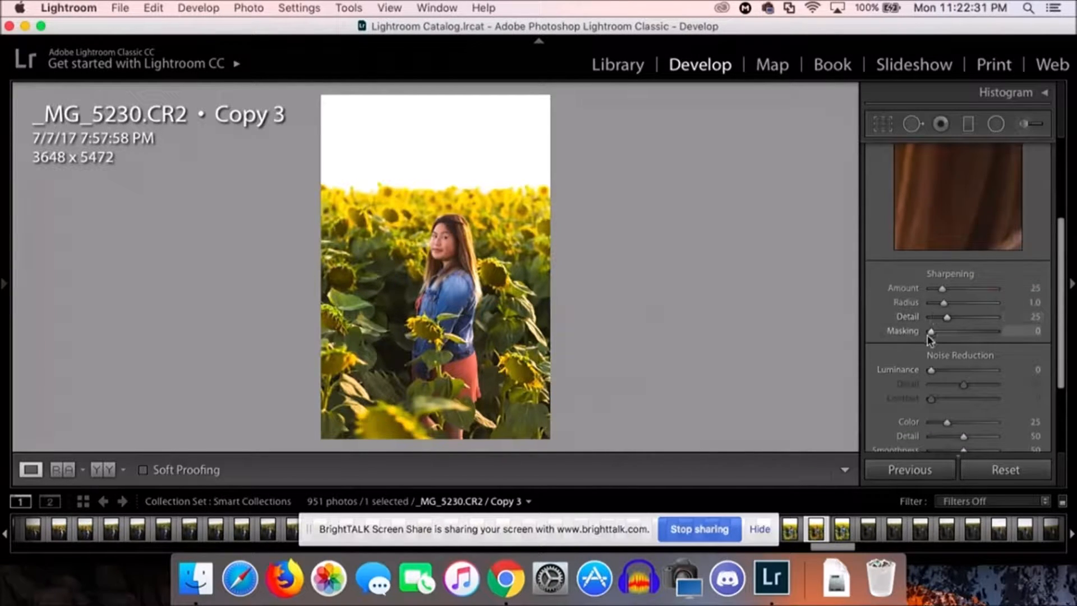
pyautogui.moveTo(933, 333); pyautogui.dragTo(938, 333)
pyautogui.scroll(-8, 1015, 359)
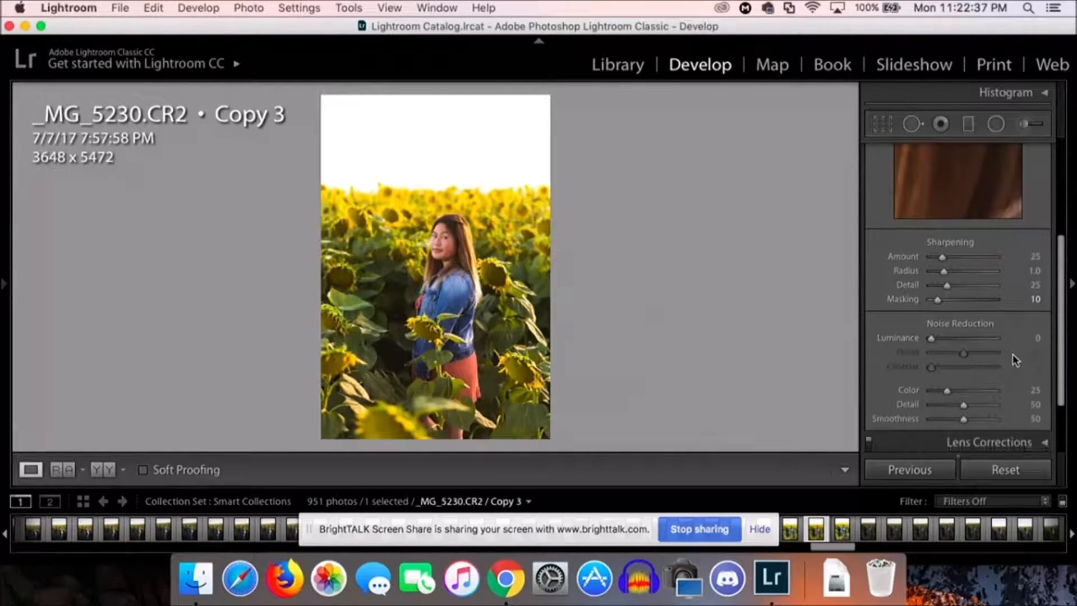
pyautogui.scroll(5, 1009, 349)
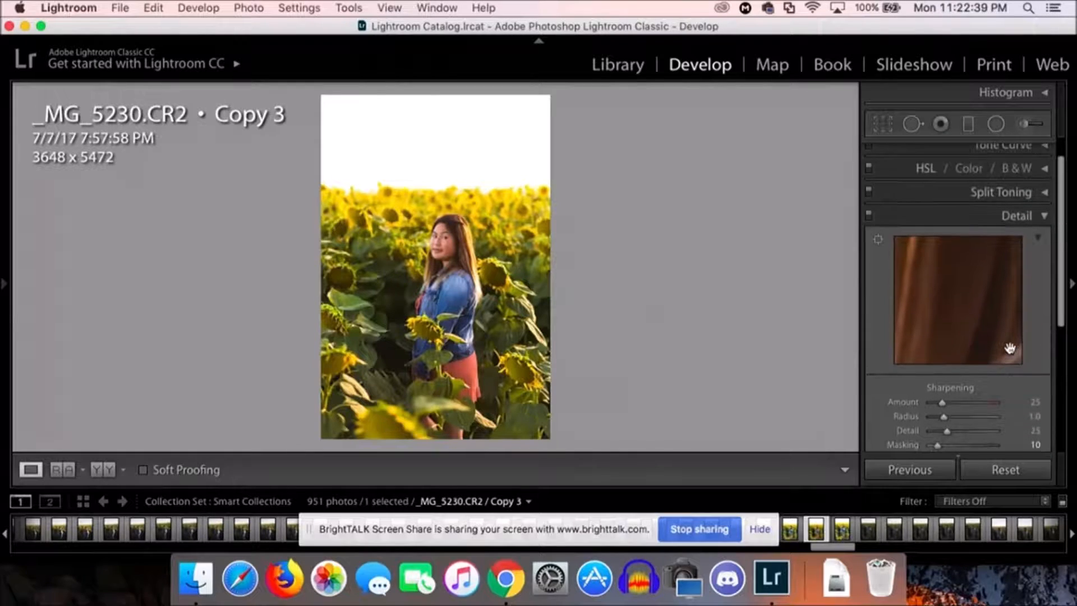
pyautogui.click(1044, 216)
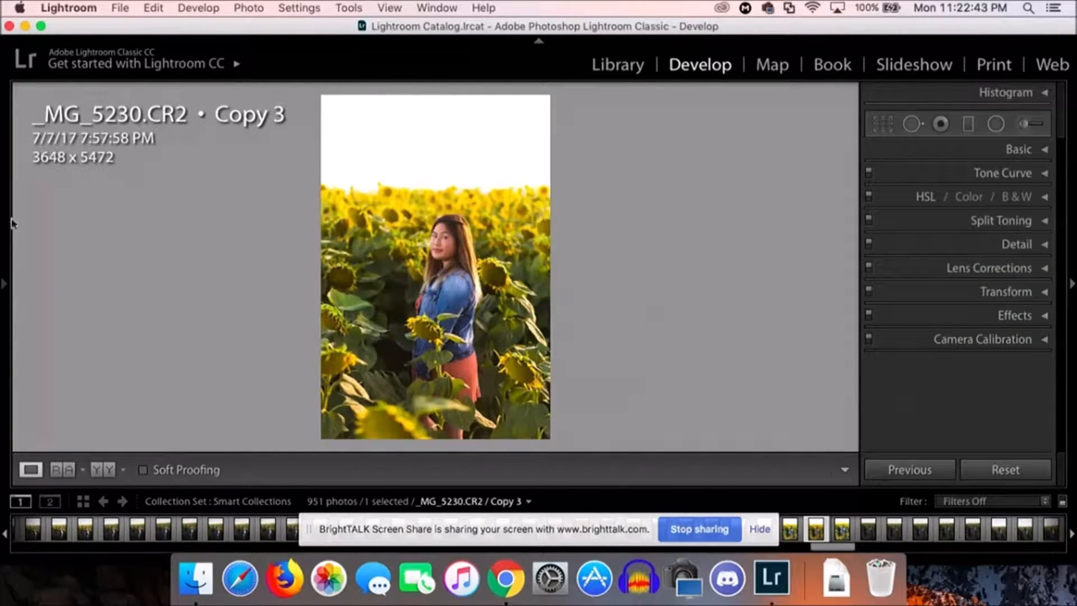
# Step: Add grain to the photo with the grain Amount set to 72
pyautogui.click(4, 283)
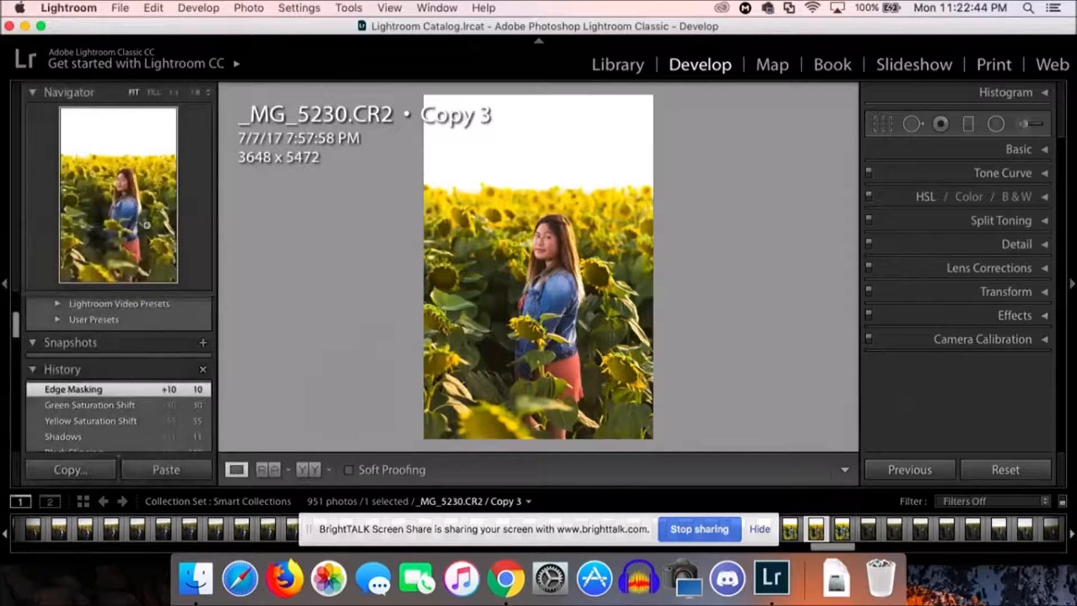
pyautogui.click(195, 92)
pyautogui.scroll(2, 666, 321)
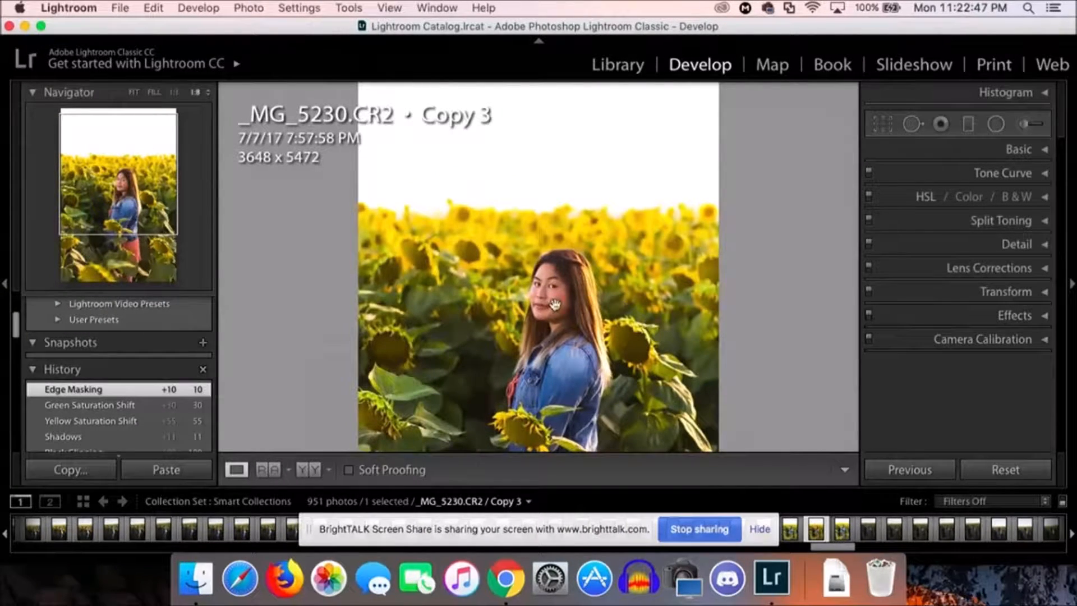
pyautogui.press('super+=')
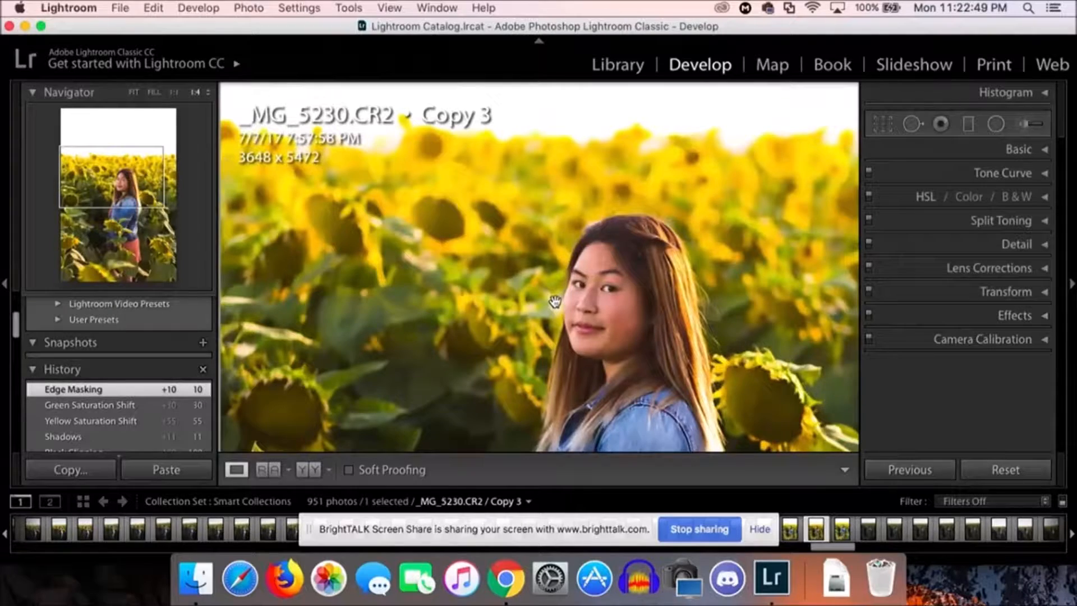
pyautogui.scroll(-3, 555, 301)
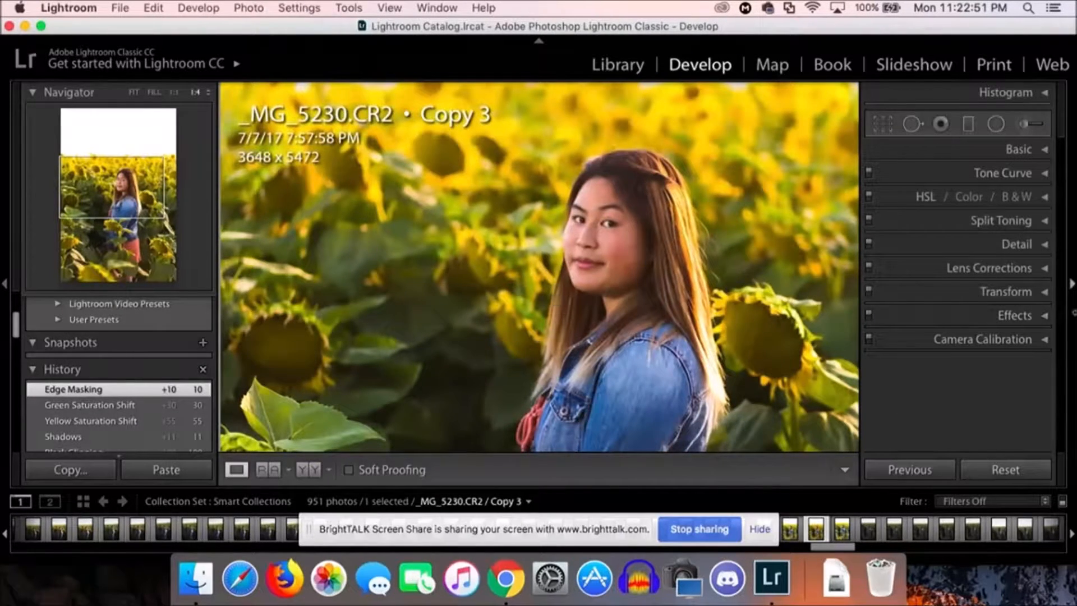
pyautogui.click(1049, 315)
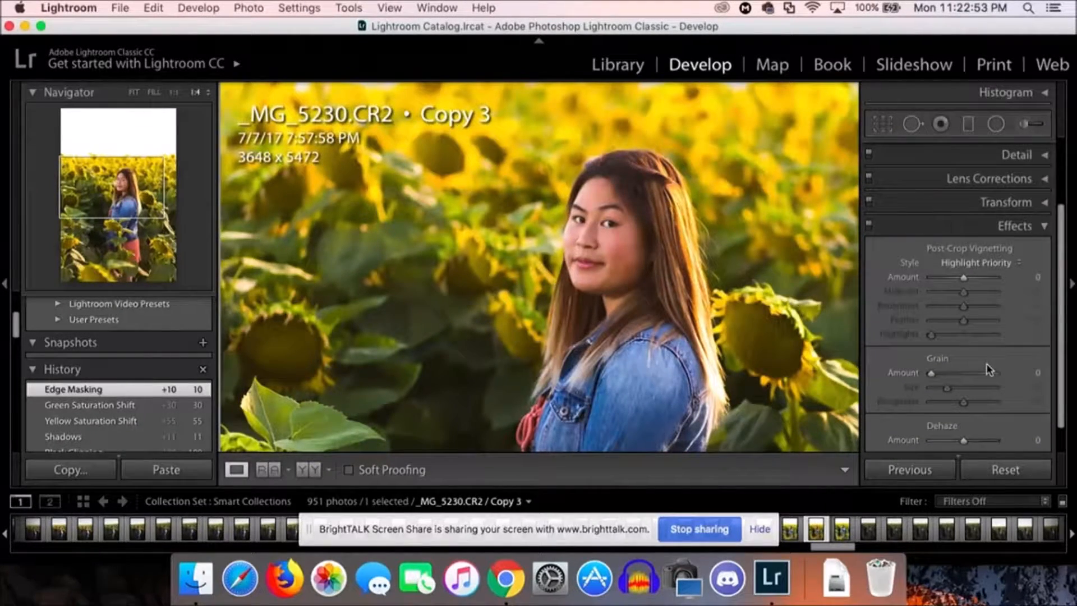
pyautogui.scroll(-2, 986, 363)
pyautogui.click(962, 344)
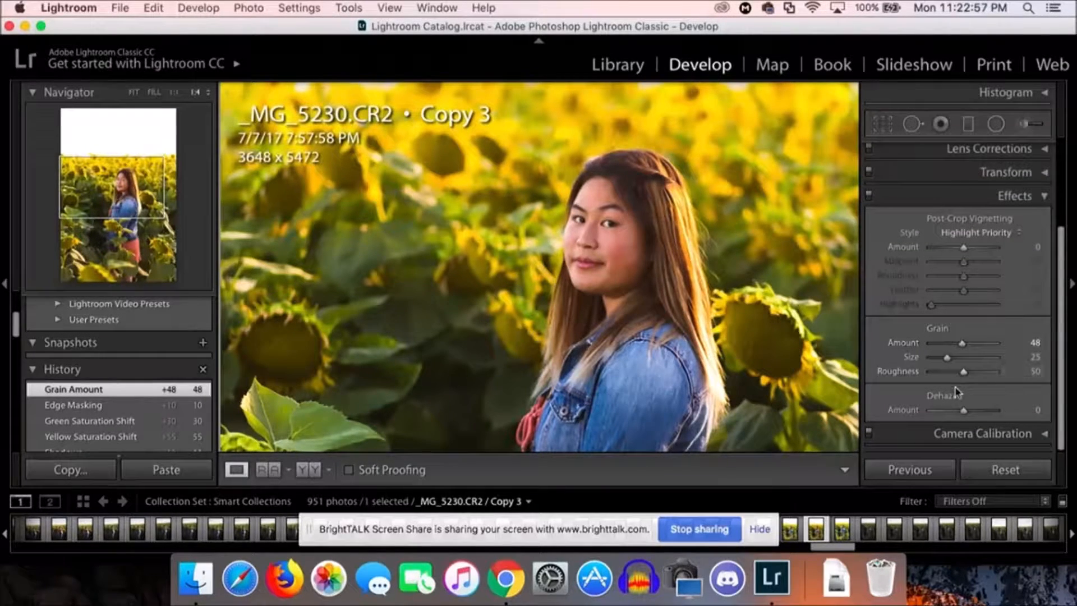
pyautogui.moveTo(965, 343); pyautogui.dragTo(978, 344)
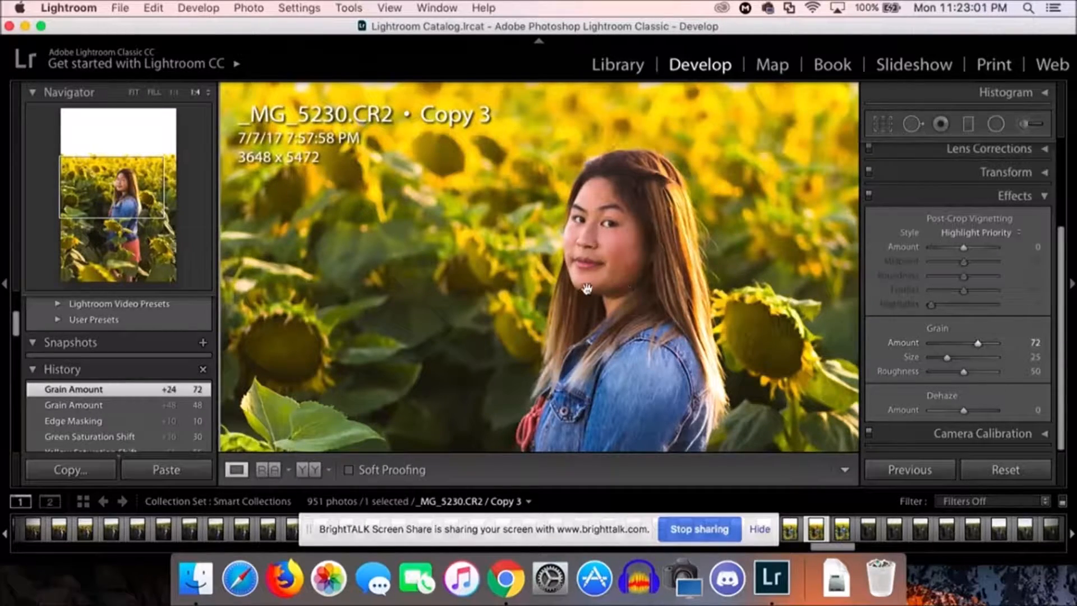
# Step: Examine the grain on the woman's face and the sunflowers close up, and check the whole photo in full view
pyautogui.moveTo(567, 216); pyautogui.dragTo(583, 289)
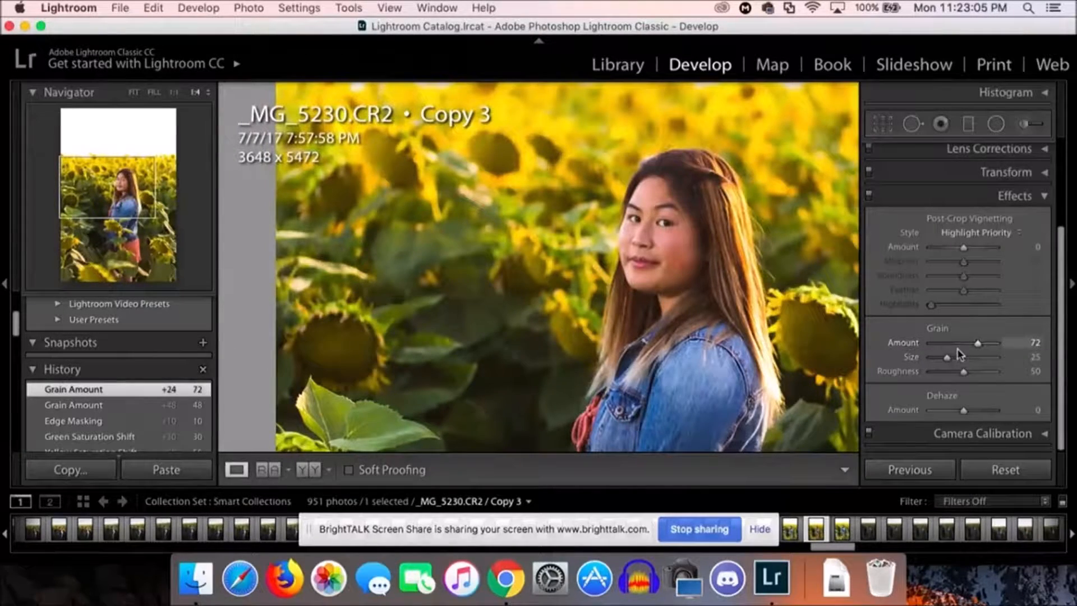
pyautogui.scroll(5, 766, 309)
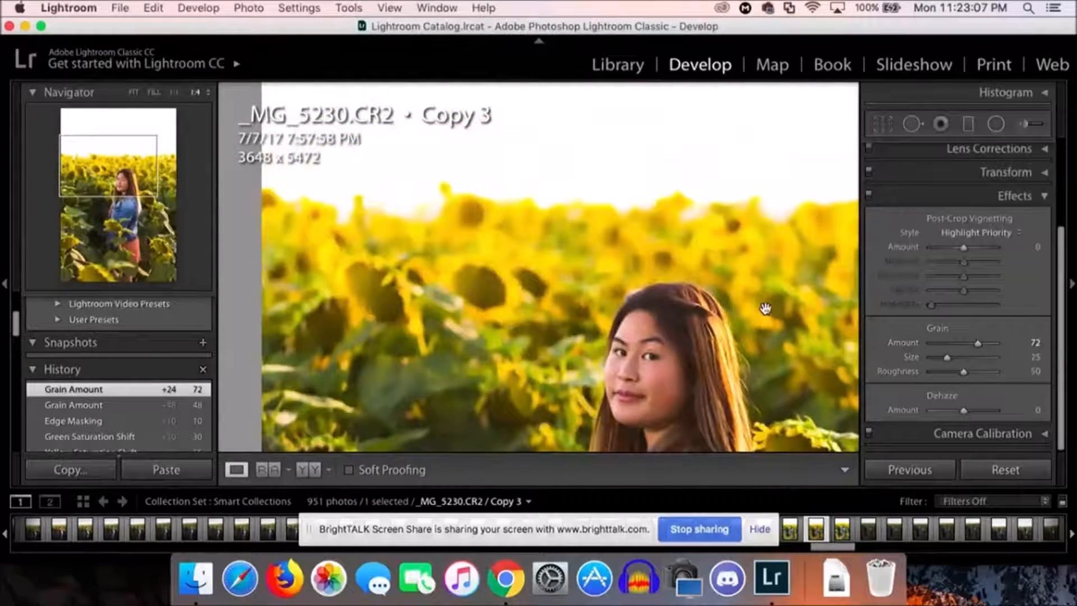
pyautogui.click(674, 256)
pyautogui.click(541, 277)
pyautogui.scroll(5, 540, 275)
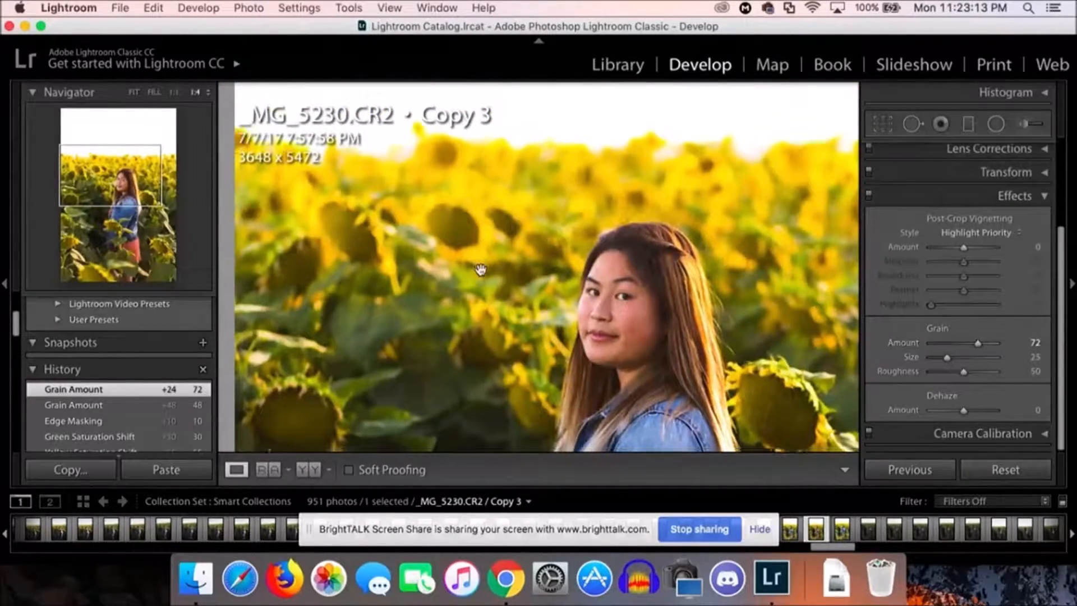
pyautogui.scroll(-5, 481, 270)
pyautogui.scroll(4, 481, 269)
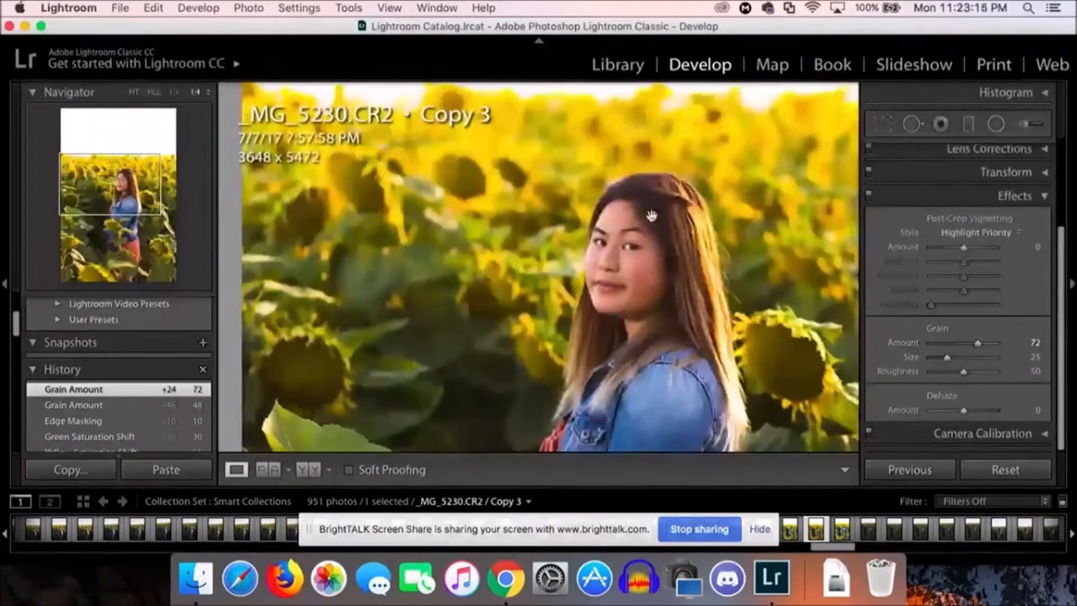
pyautogui.click(1010, 195)
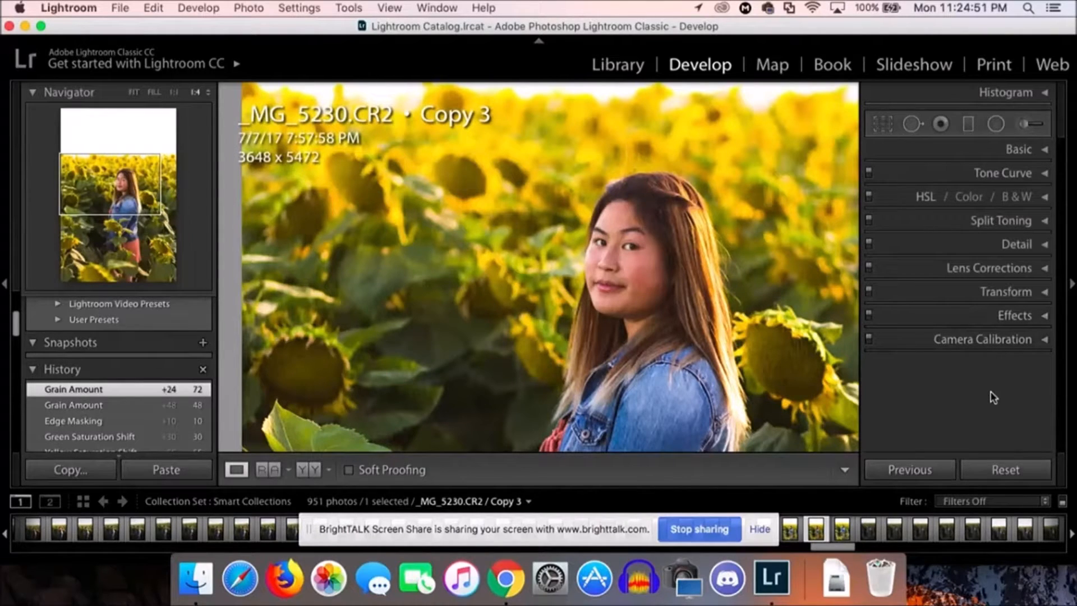
pyautogui.click(708, 350)
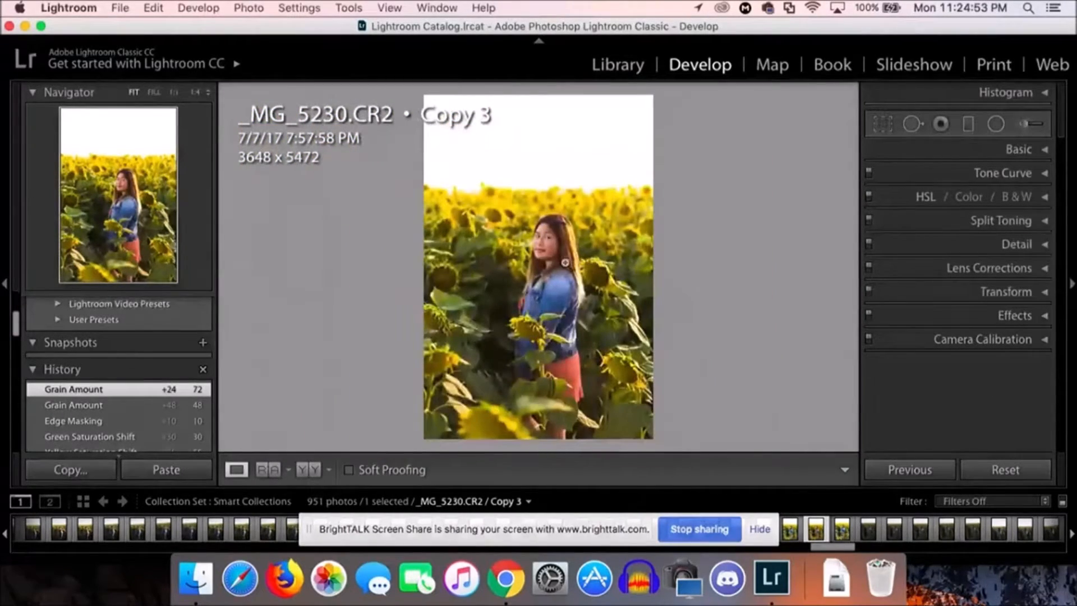
pyautogui.click(565, 263)
pyautogui.scroll(9, 553, 217)
pyautogui.scroll(-13, 553, 218)
pyautogui.scroll(6, 552, 218)
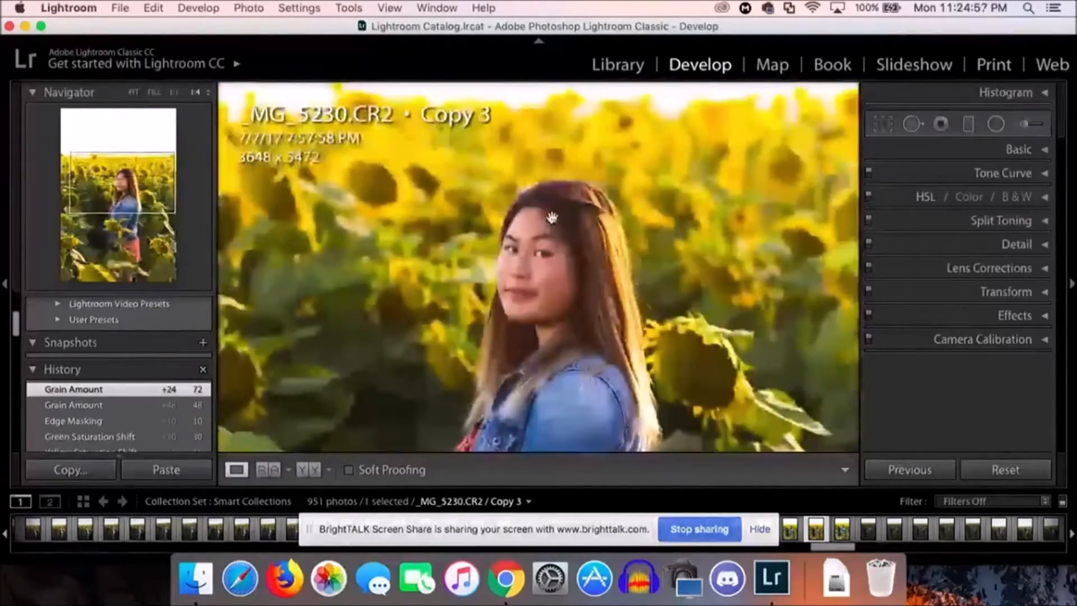
pyautogui.scroll(3, 552, 218)
pyautogui.scroll(-4, 553, 218)
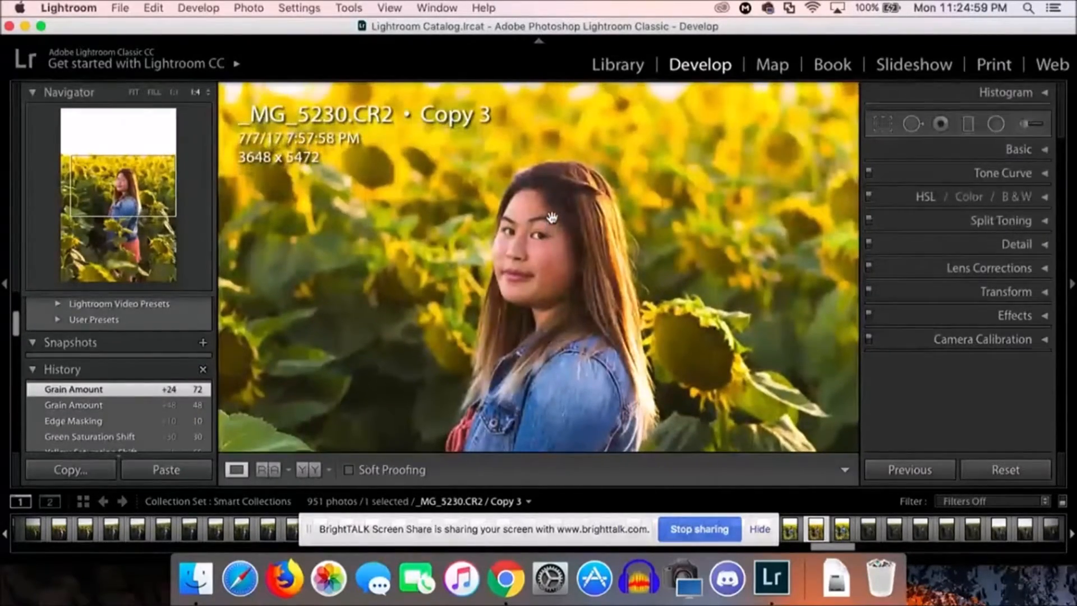
pyautogui.click(553, 218)
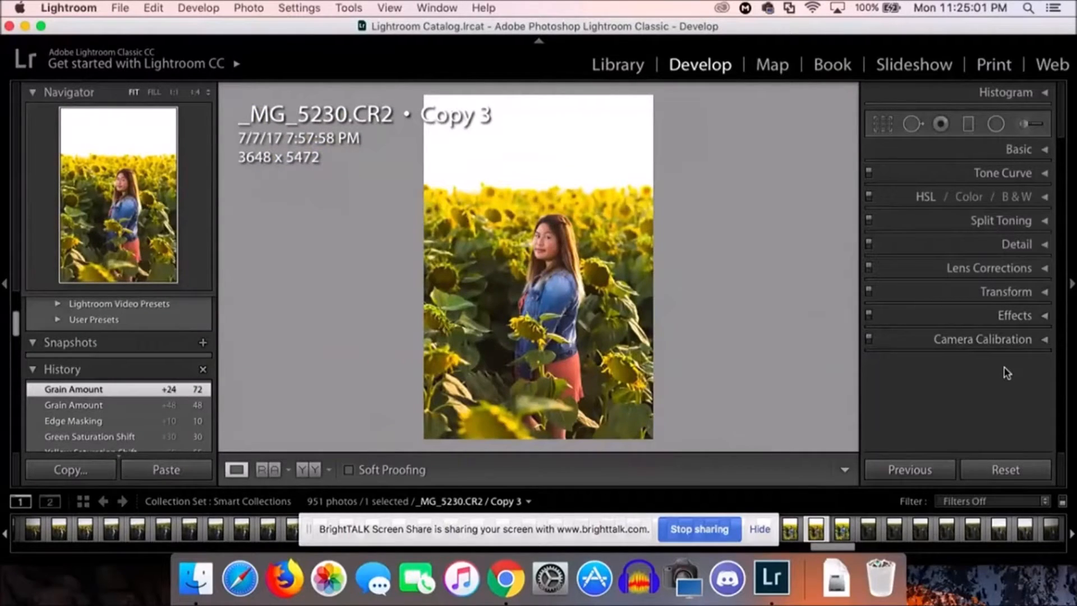